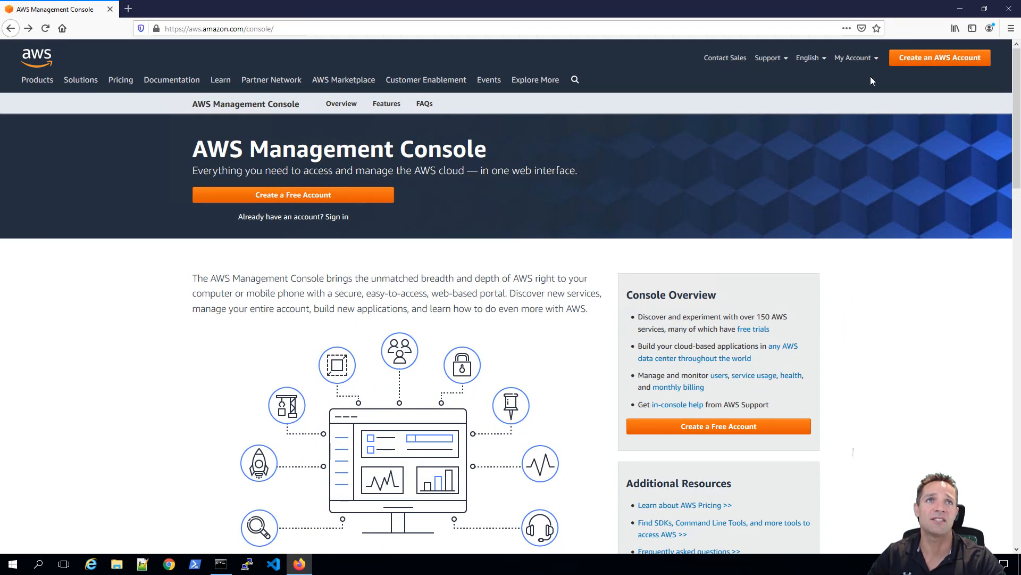
Sign in through My Account and open EC2 by searching 'ec2' in Services.
left_click(875, 58)
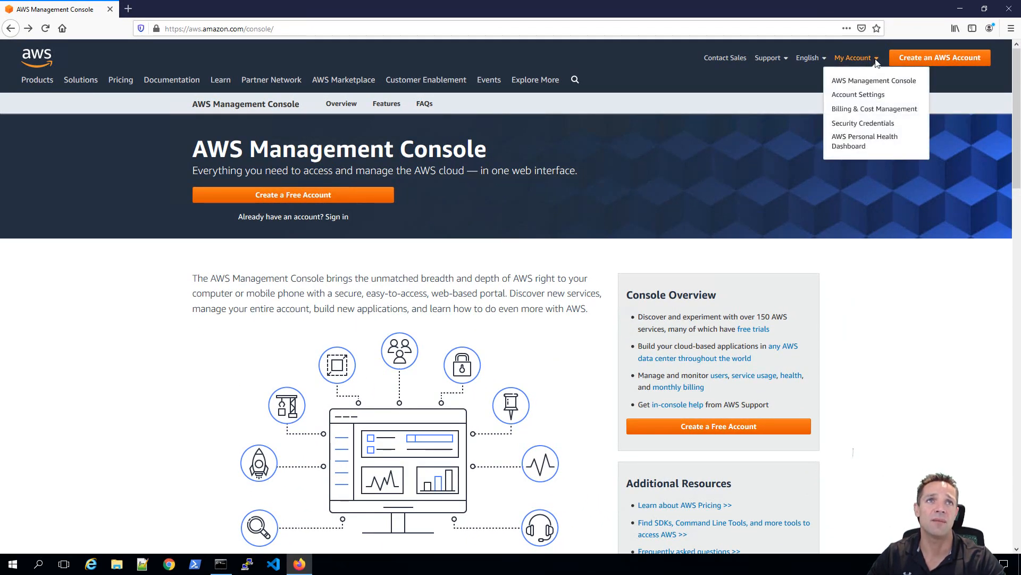
left_click(882, 86)
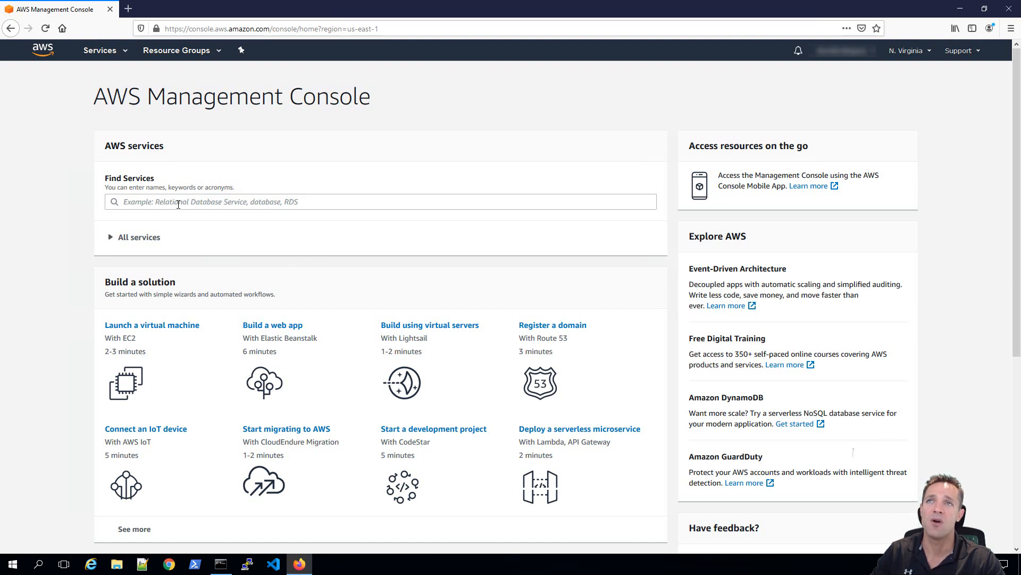
left_click(125, 55)
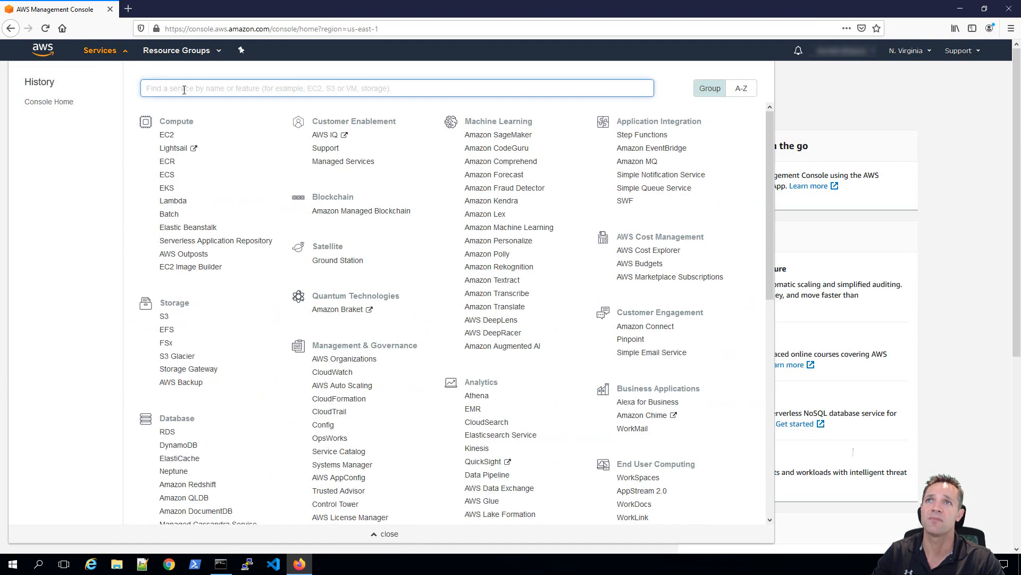
type("ec2")
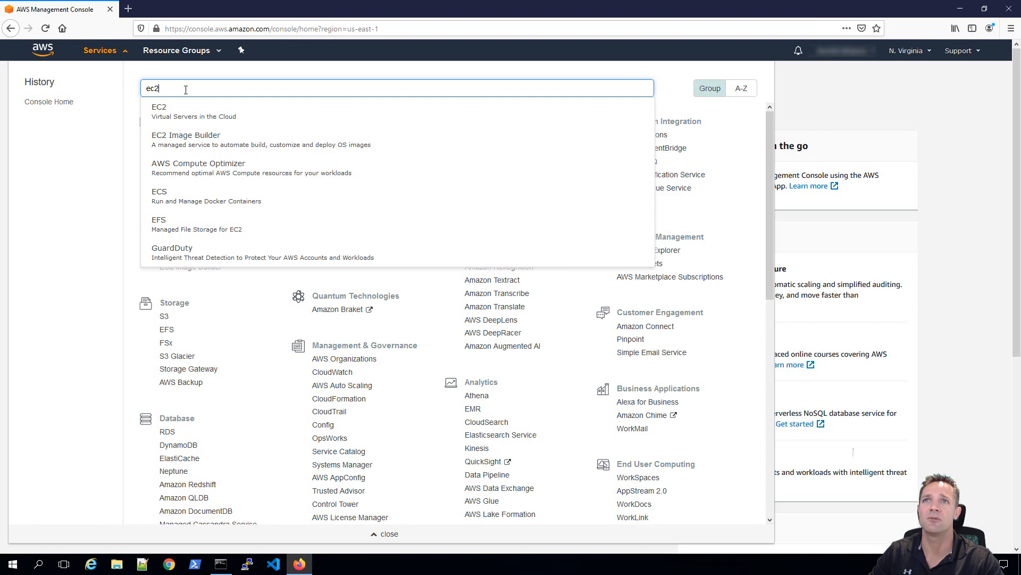
left_click(213, 113)
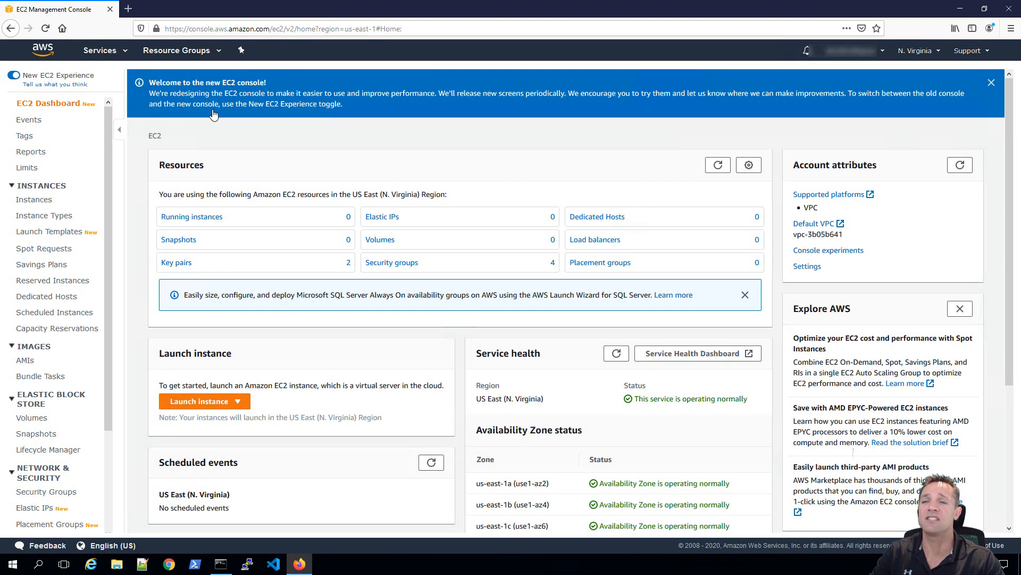
View the empty EC2 Instances list and start launching a new instance.
left_click(44, 202)
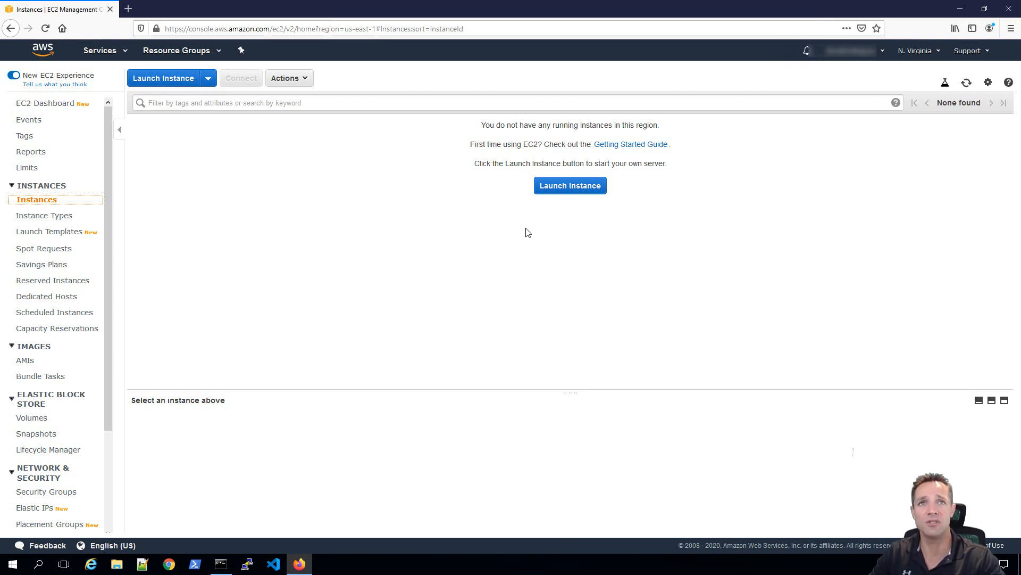
left_click(566, 187)
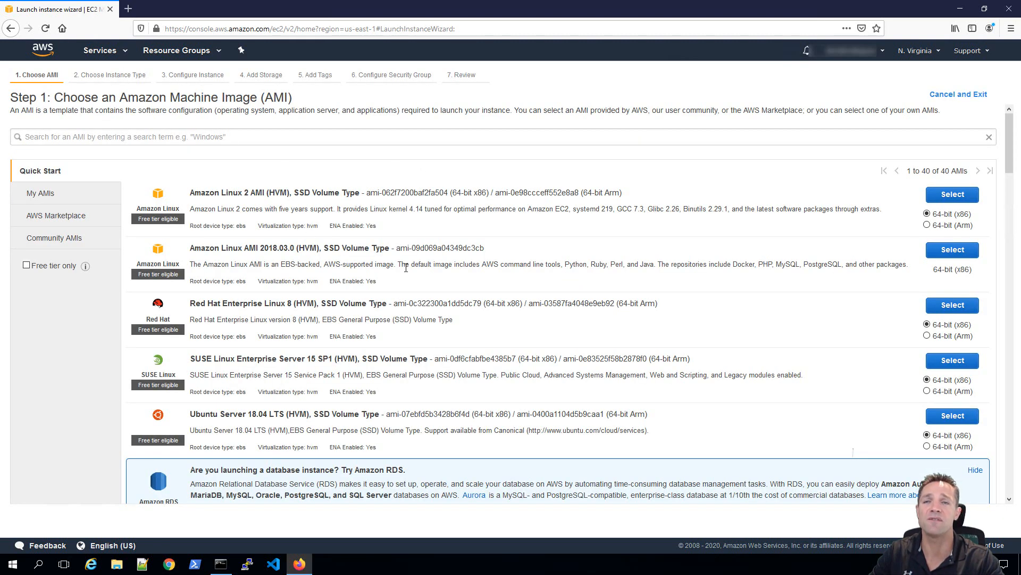
Scroll through the Quick Start AMI list and back to the top.
scroll(406, 268, "down", 4)
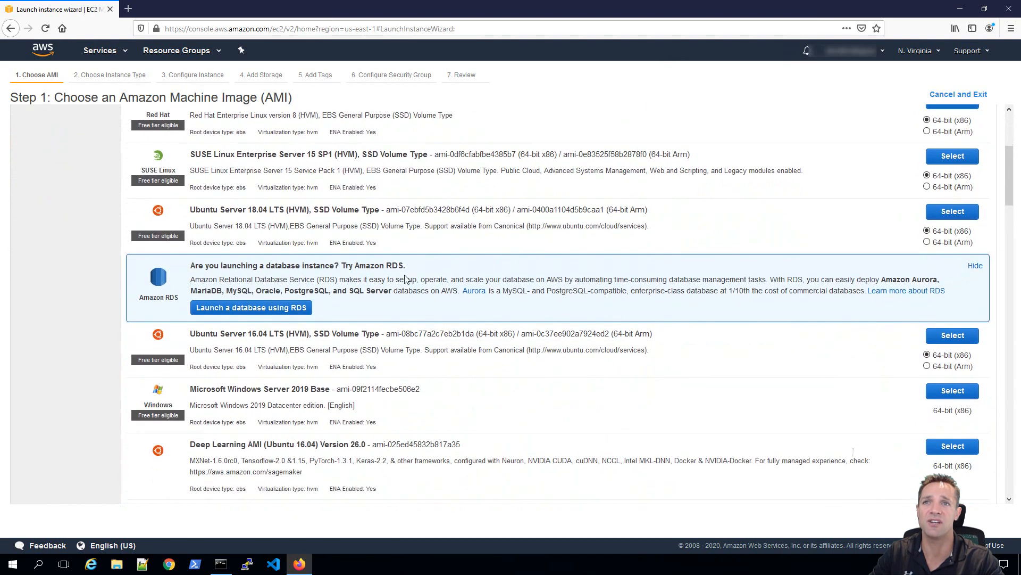
scroll(404, 275, "up", 1)
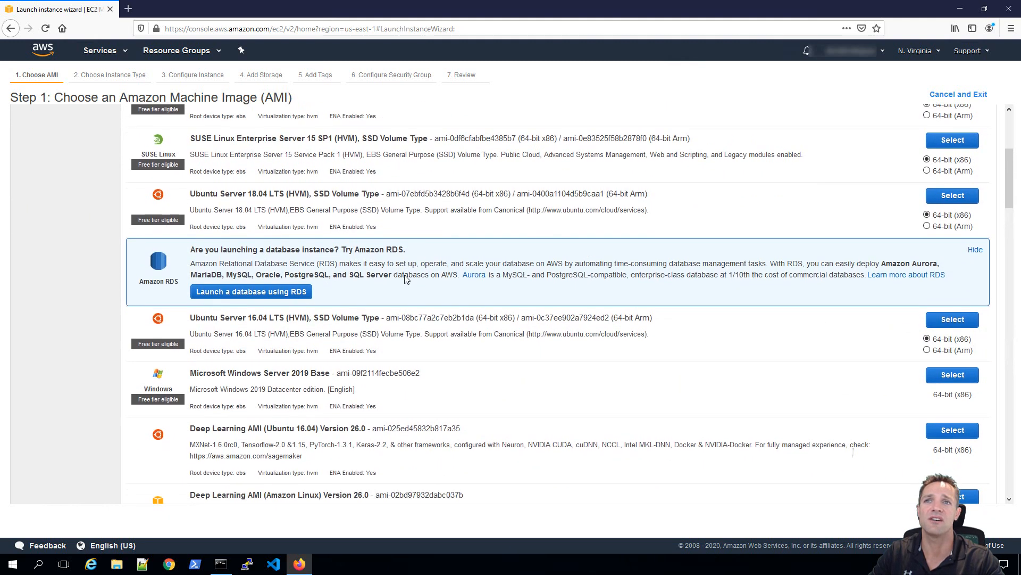
scroll(406, 276, "down", 2)
scroll(406, 279, "down", 1)
scroll(406, 275, "up", 6)
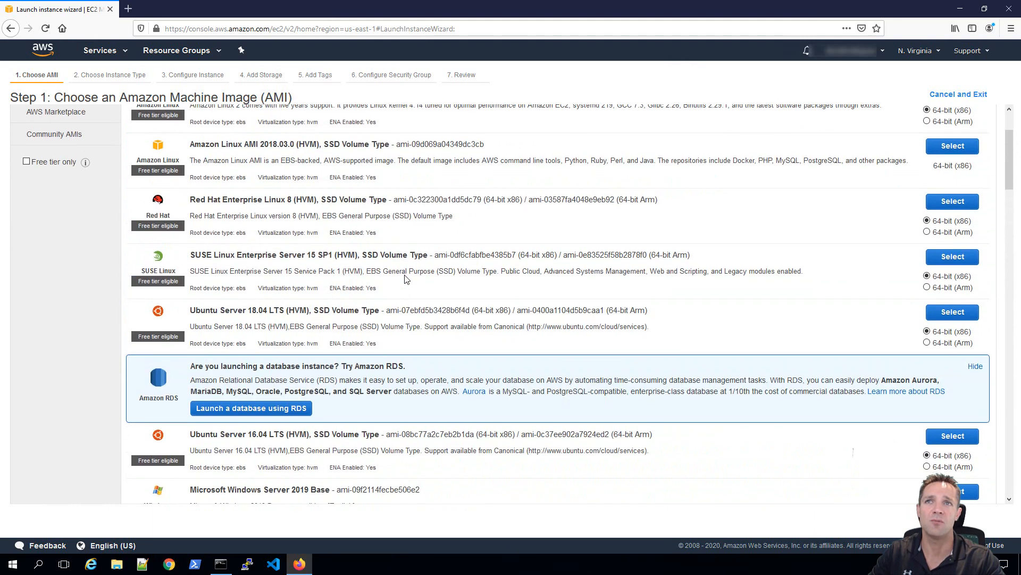
scroll(405, 275, "up", 1)
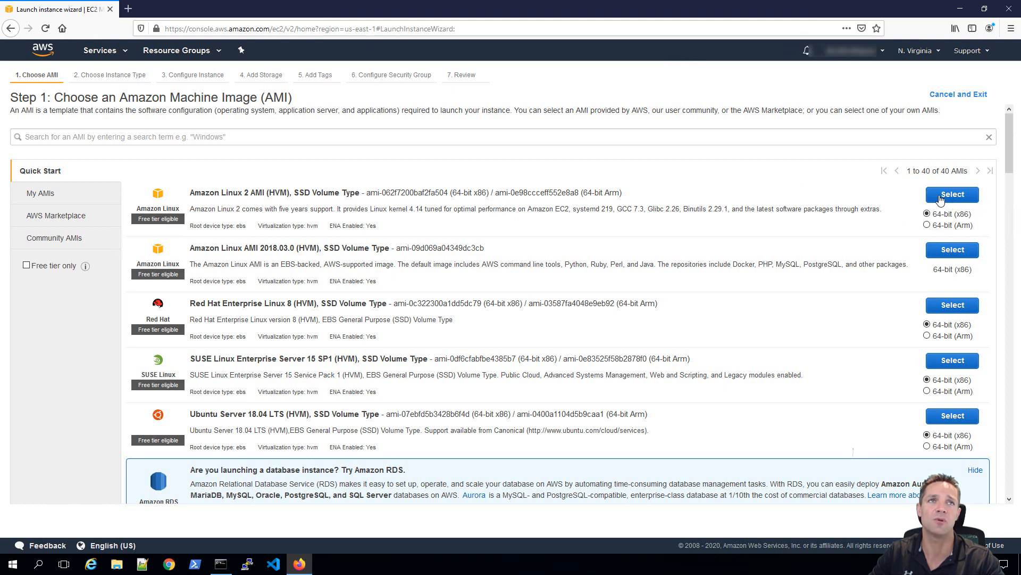
Select the free-tier Amazon Linux 2 AMI (HVM) image.
left_click(957, 196)
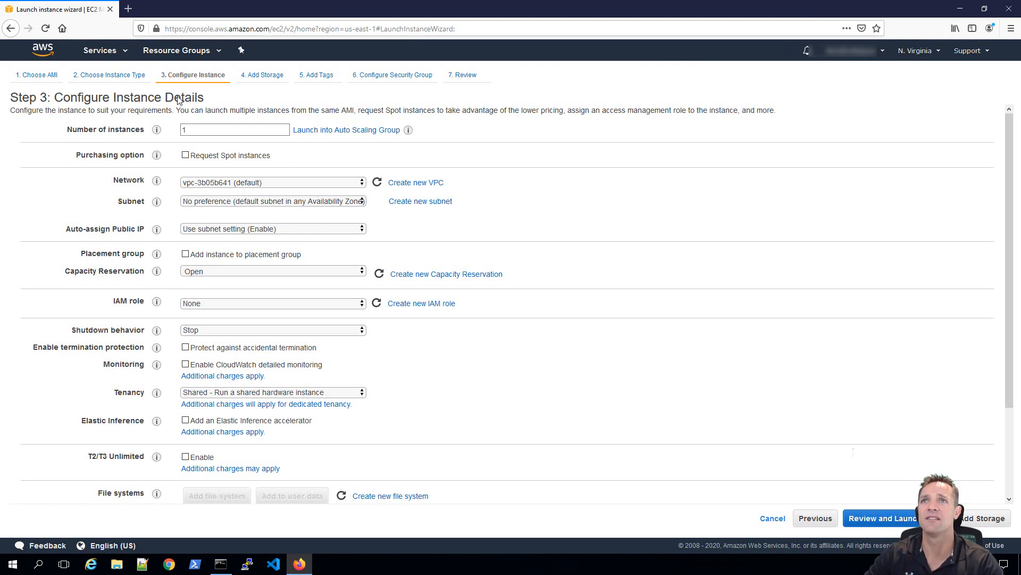
left_click(185, 156)
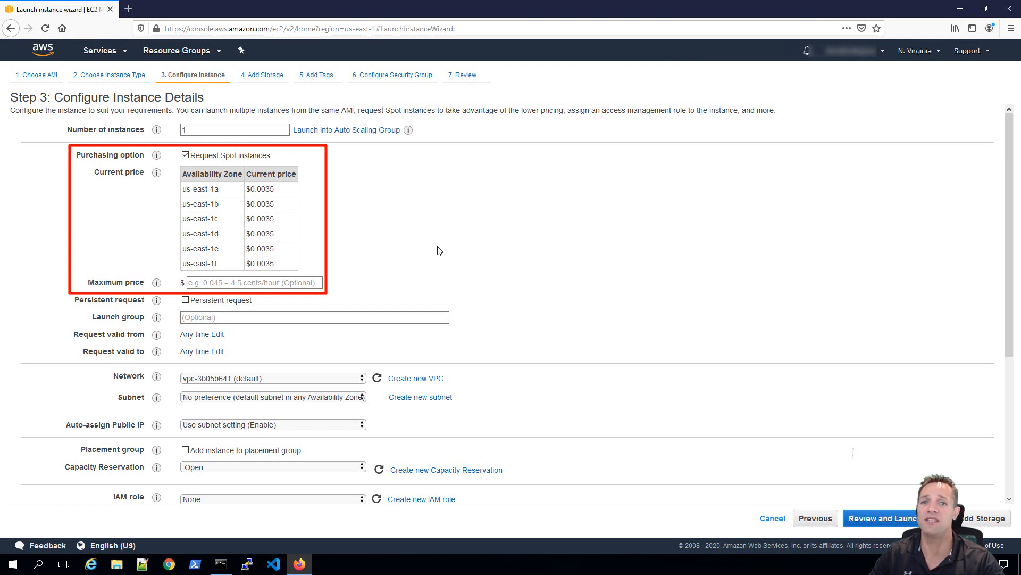
left_click(185, 156)
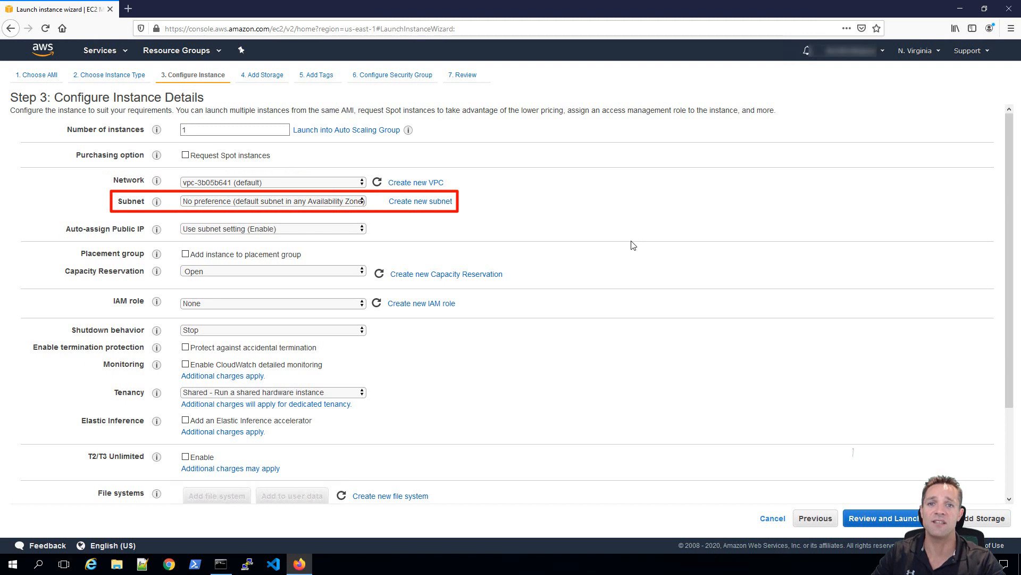
left_click(362, 201)
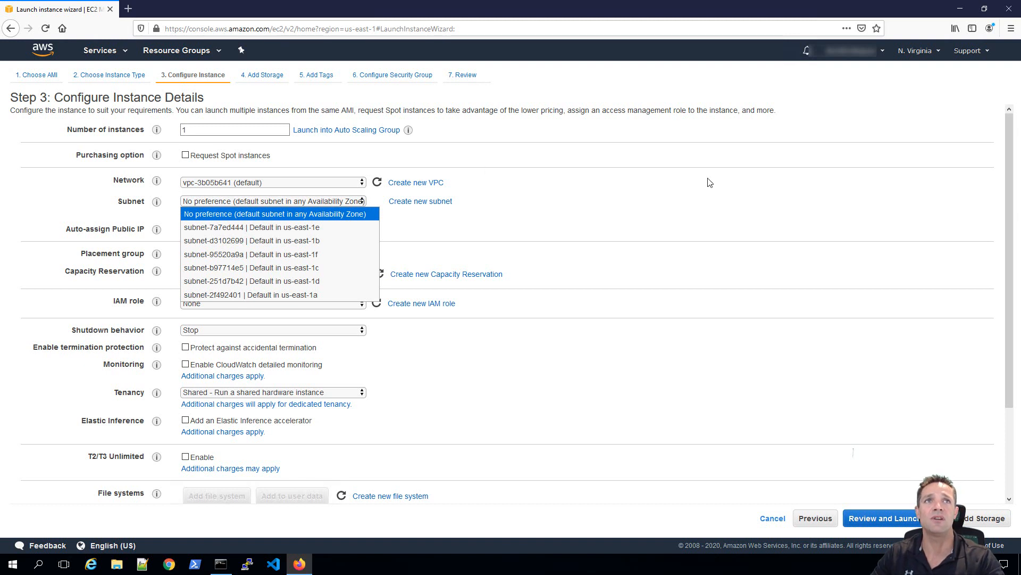
left_click(883, 114)
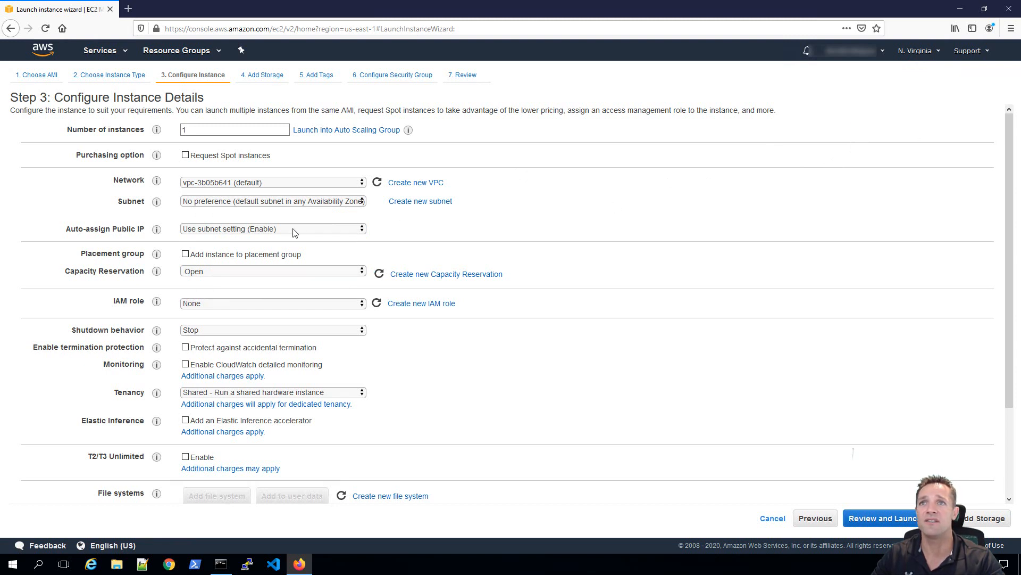
left_click(365, 202)
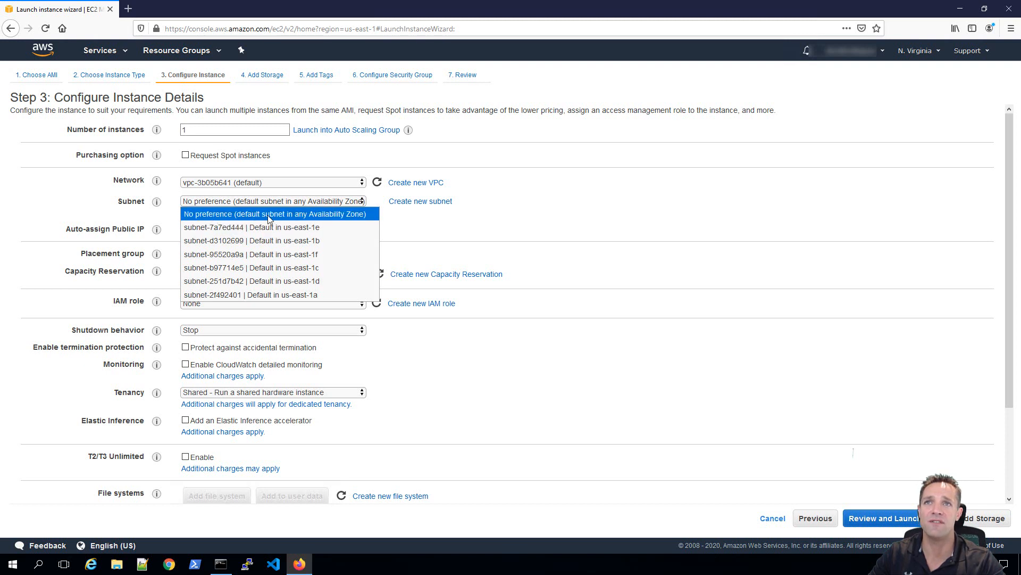
left_click(296, 215)
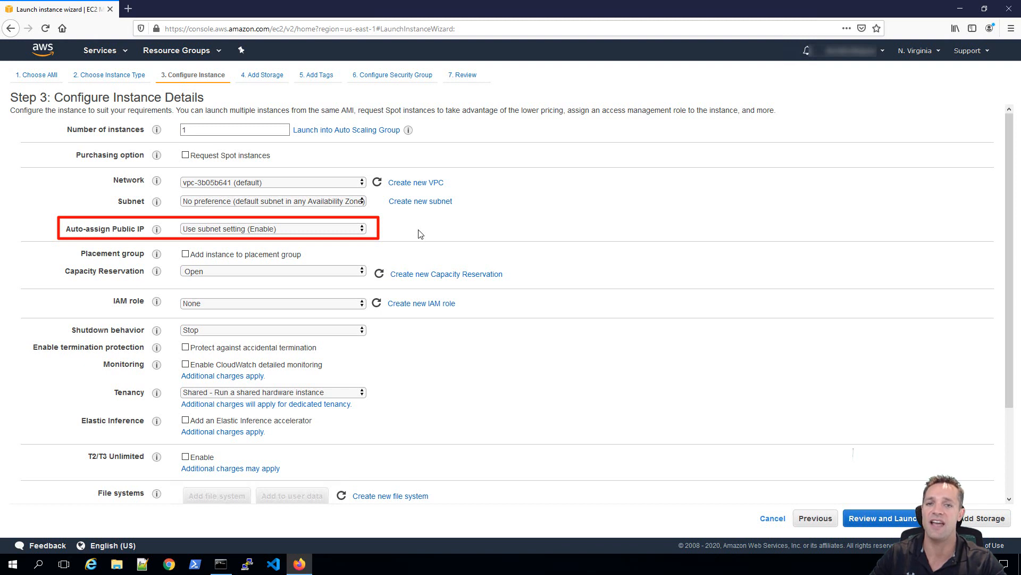
left_click(358, 232)
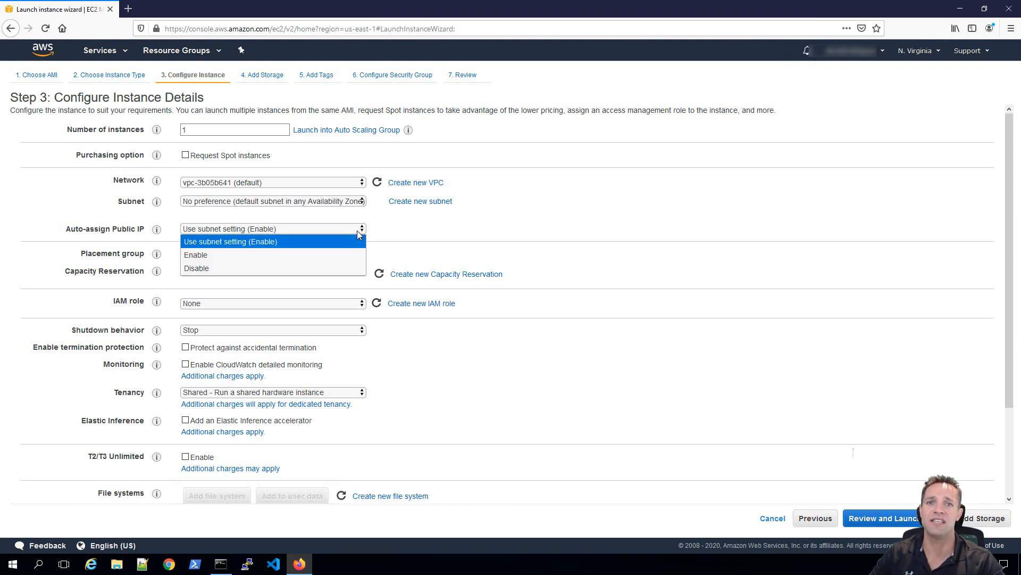
left_click(512, 222)
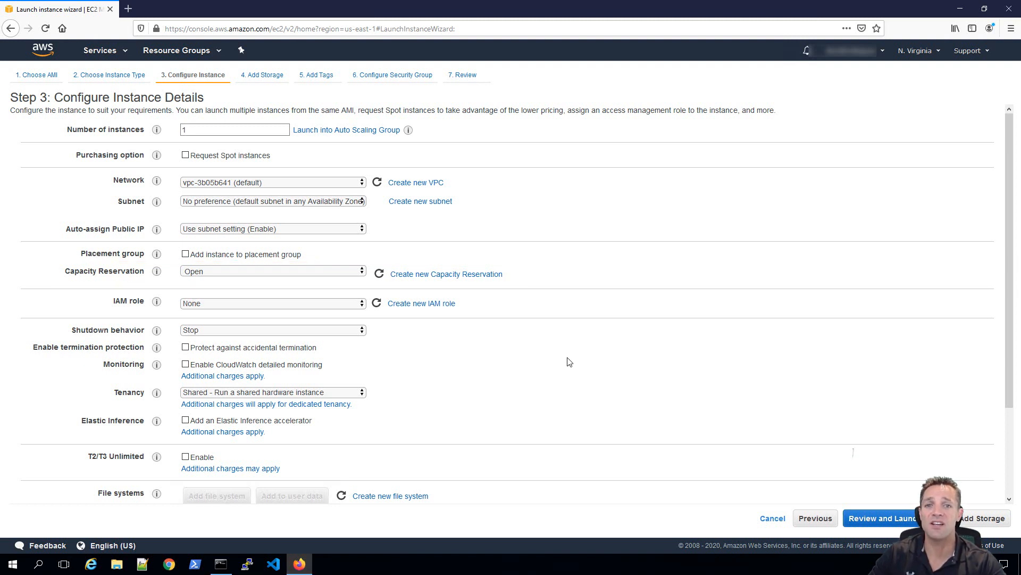
left_click(361, 273)
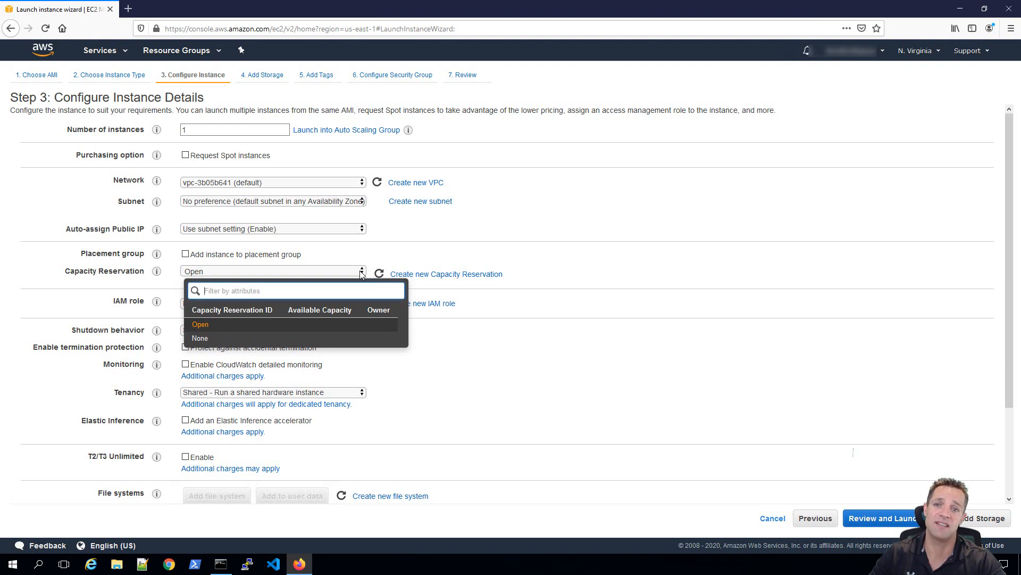
left_click(554, 271)
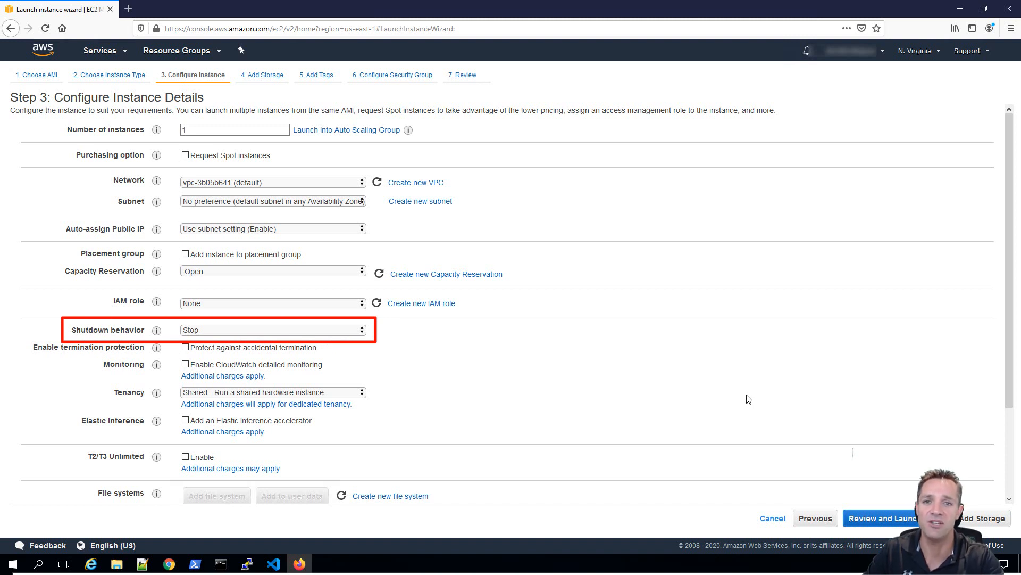
Keep the instance's shutdown behaviour set to Stop.
left_click(363, 330)
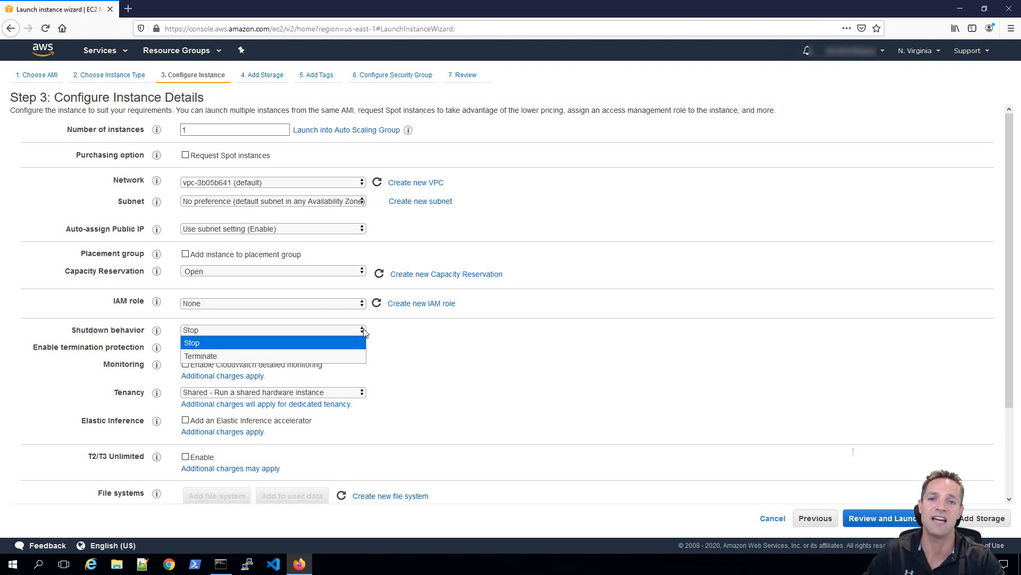
left_click(445, 338)
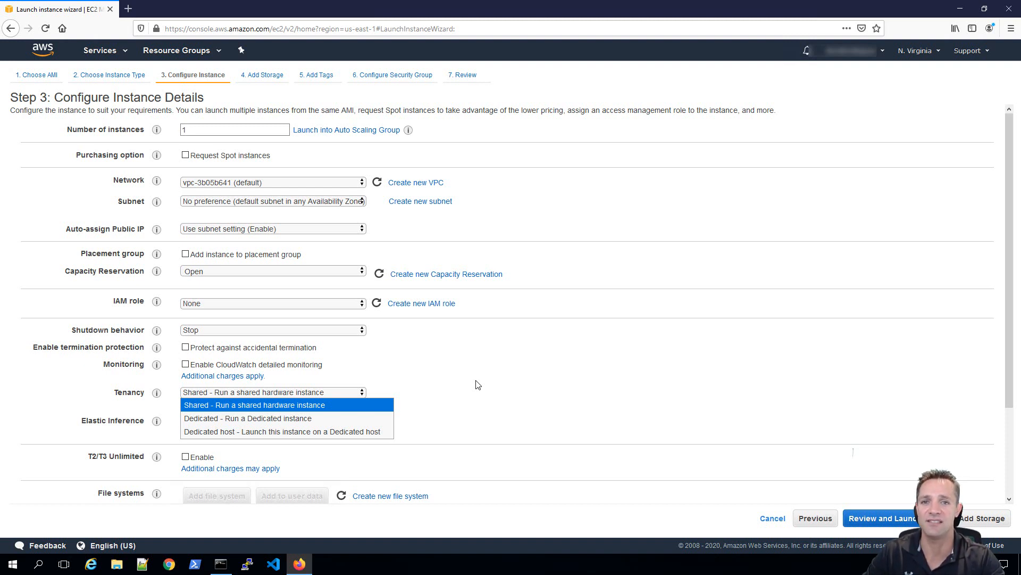
Dismiss the Tenancy list, leaving 'Shared - Run a shared hardware instance' selected.
left_click(535, 417)
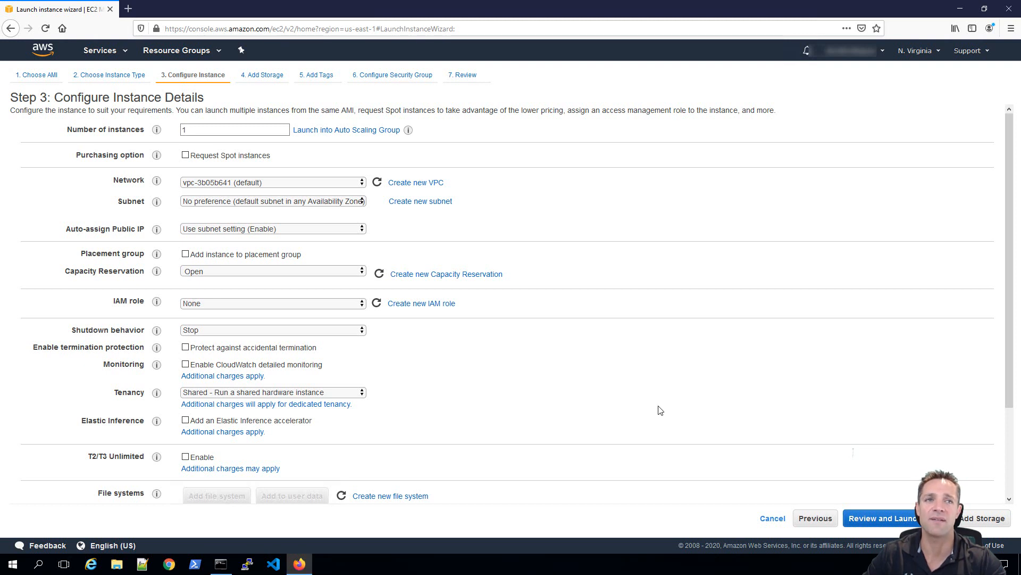
Scroll down the instance details to the Advanced Details User data box.
scroll(660, 410, "down", 3)
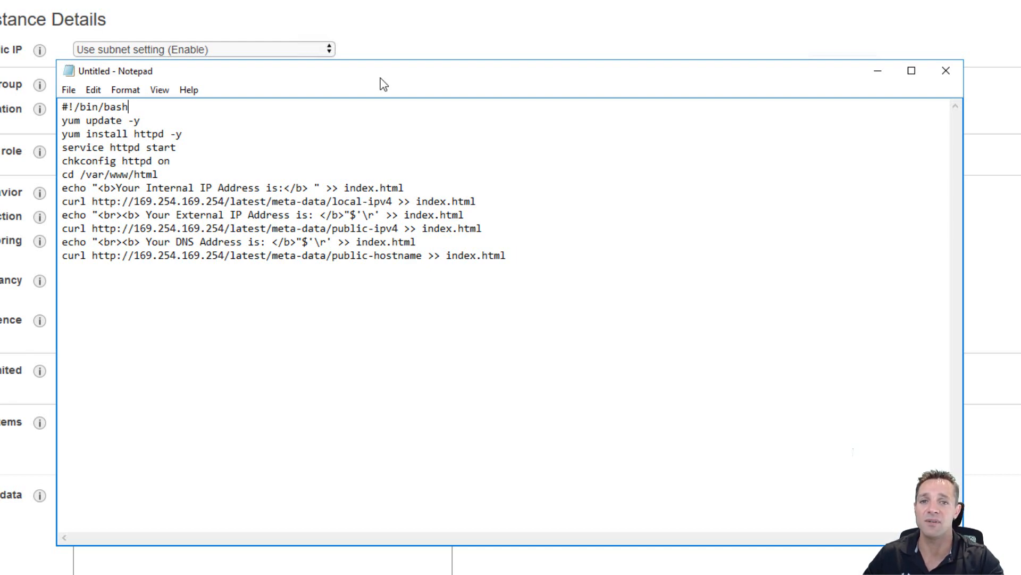
Paste the whole Notepad bootstrap script into User data and advance to Add Storage.
left_click_drag(532, 257, 131, 197)
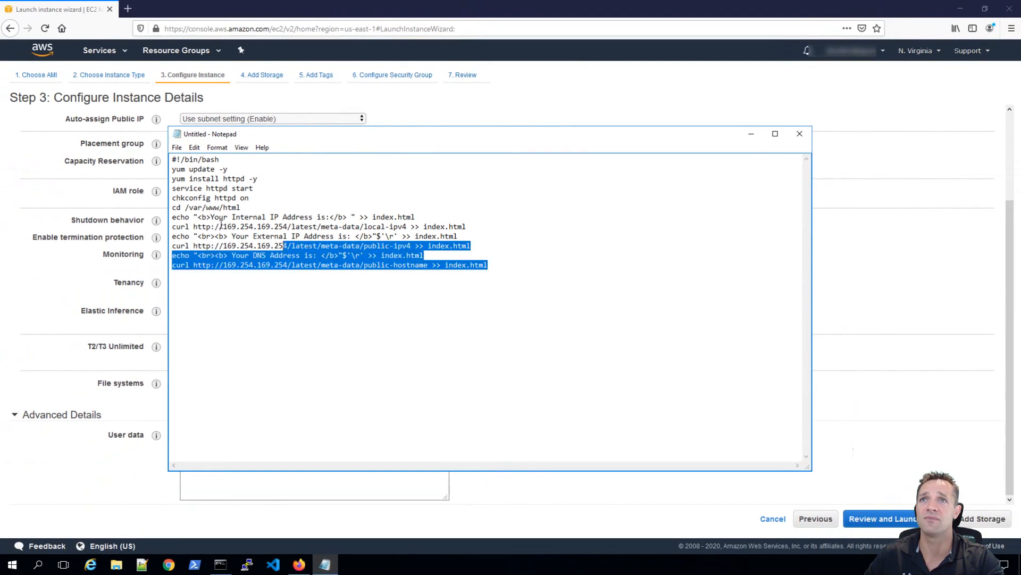
left_click_drag(221, 224, 171, 159)
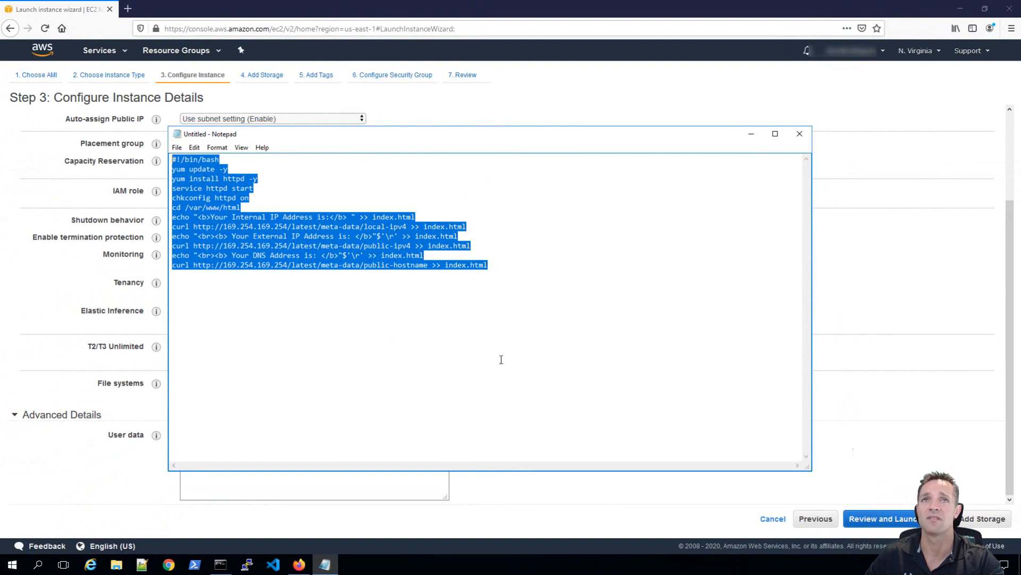
left_click(751, 134)
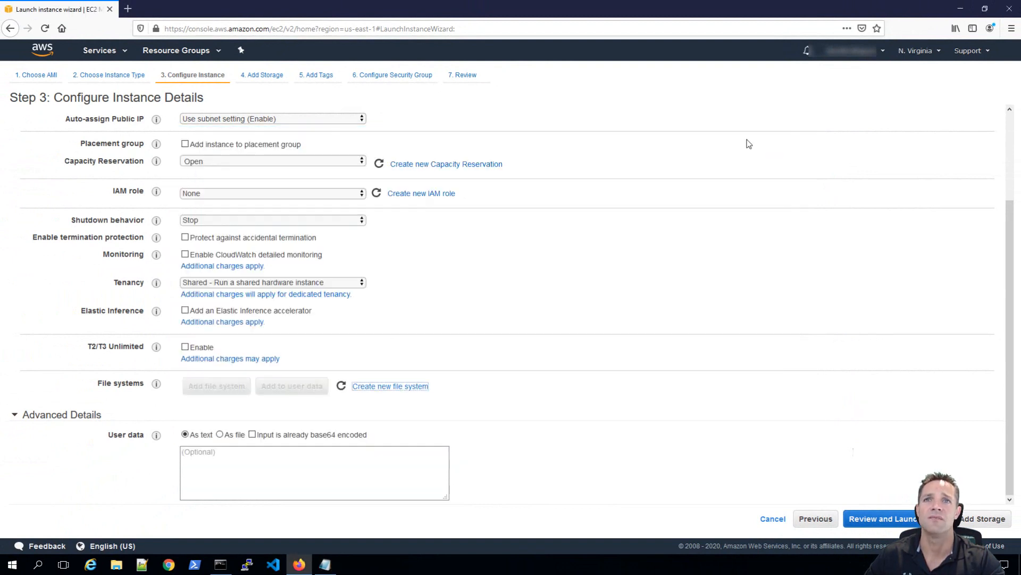
left_click(307, 469)
key("ctrl+v")
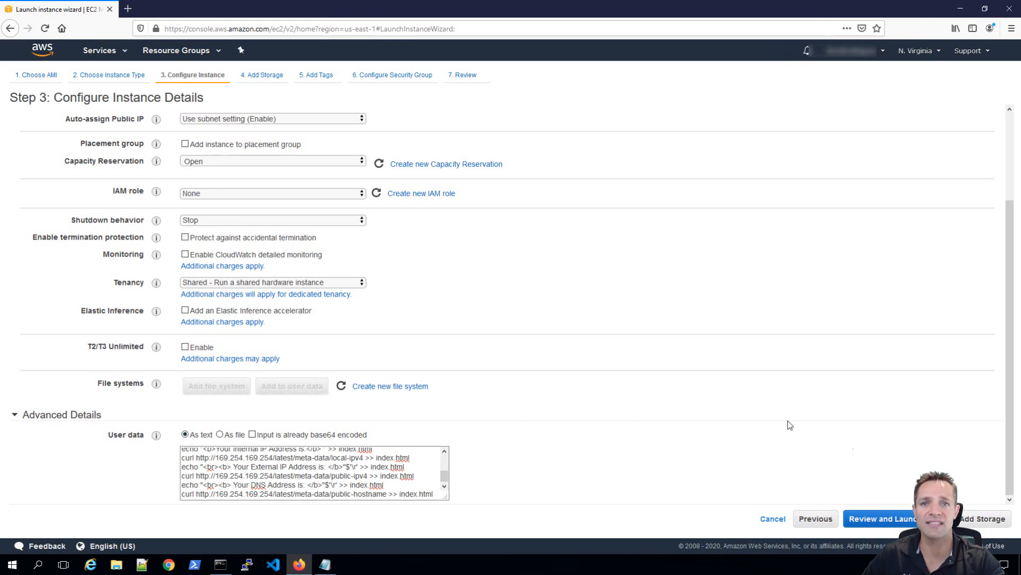
left_click(983, 518)
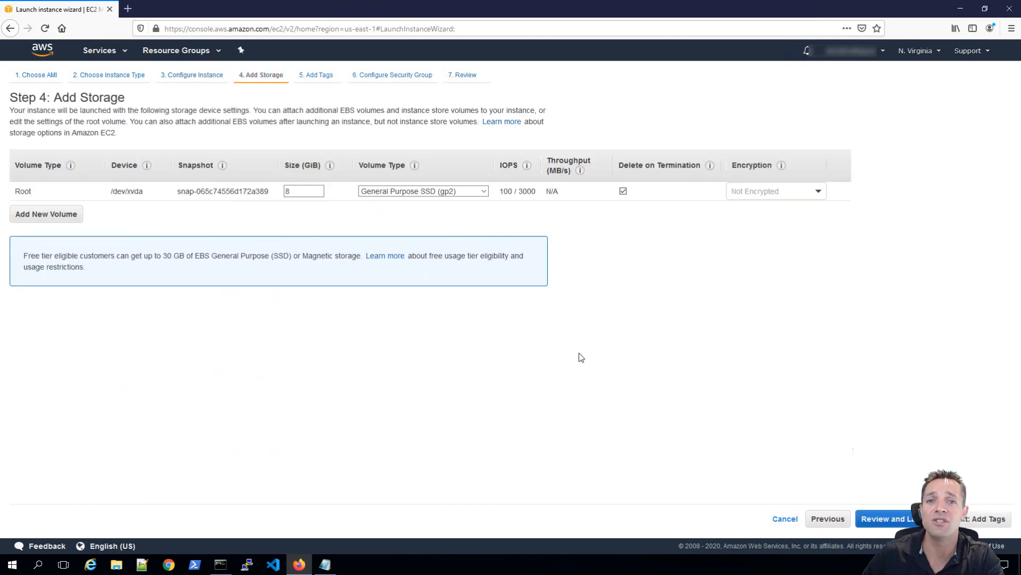
left_click(305, 193)
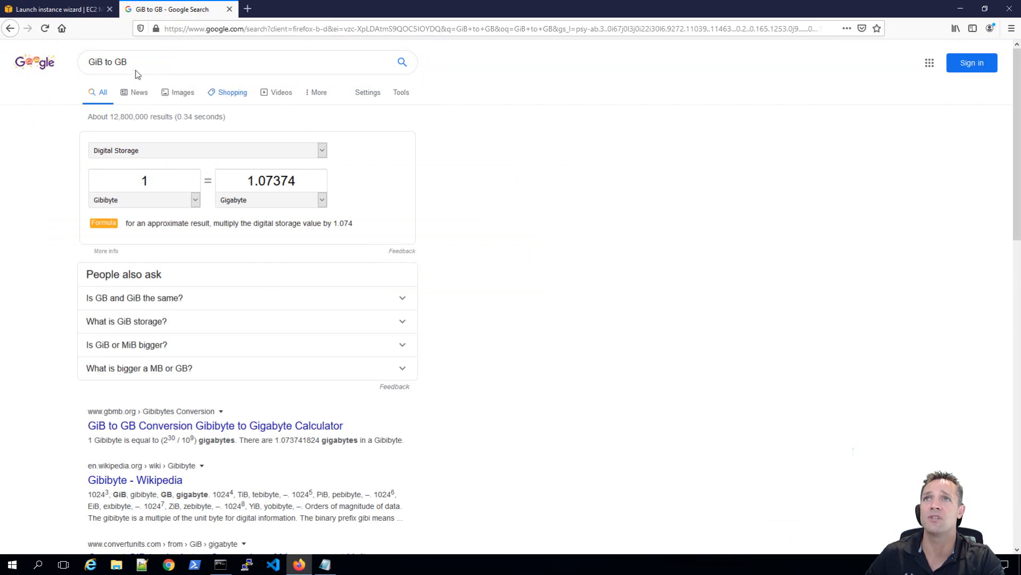
Convert 8 GiB to 8.58993 GB in Google's converter, then close the tab.
left_click_drag(152, 180, 118, 179)
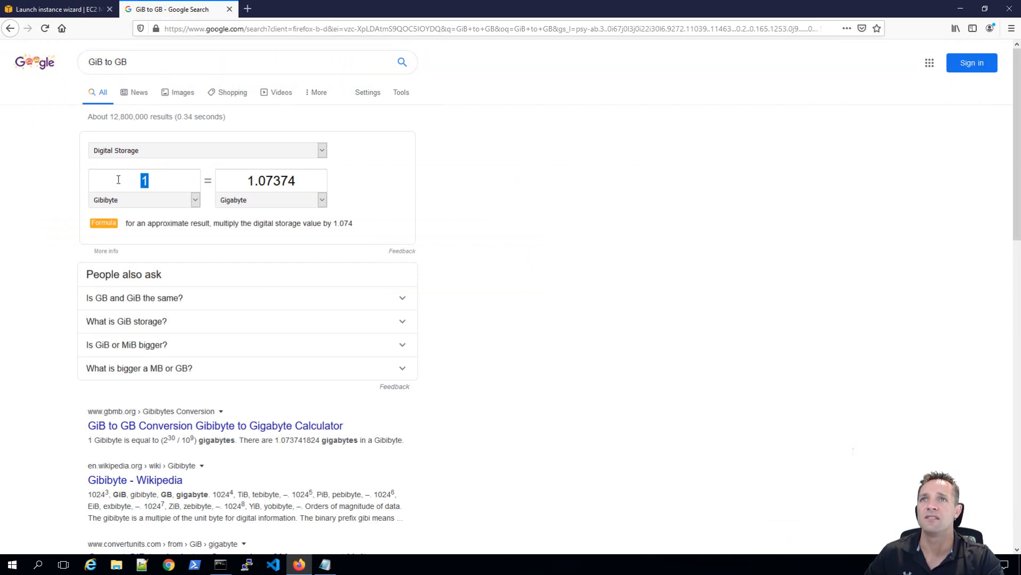
type("8")
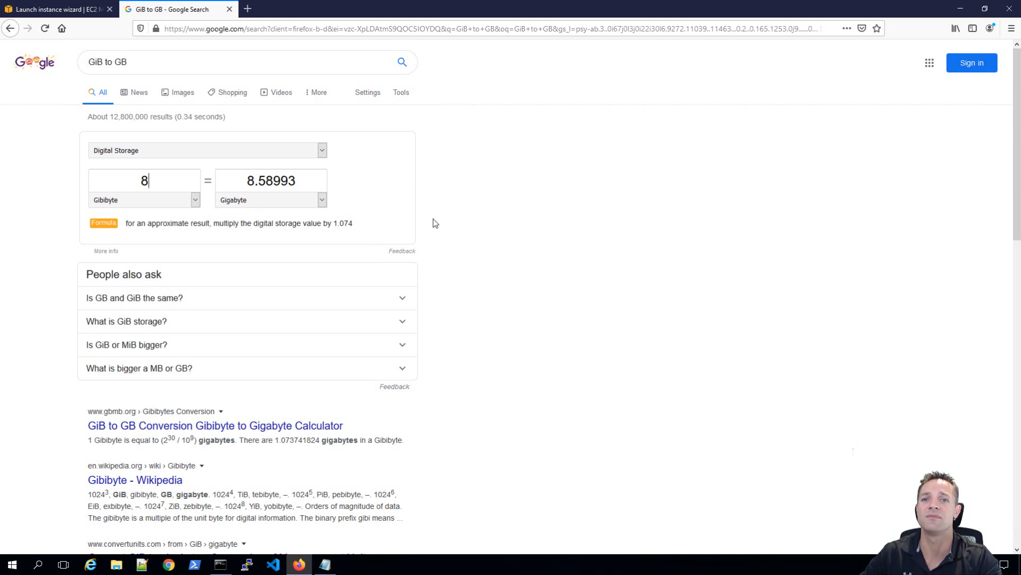
left_click(229, 10)
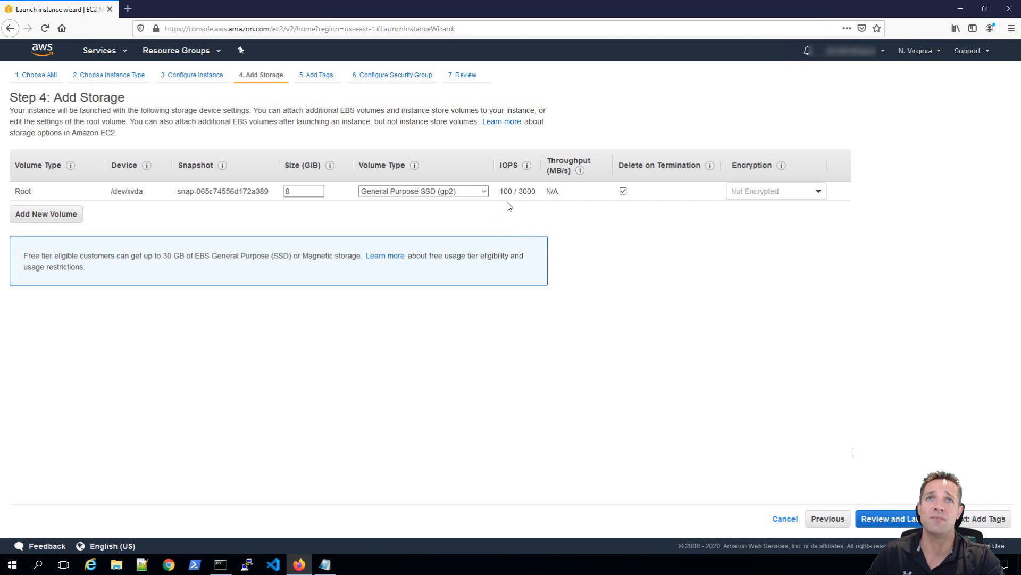
mouse_move(523, 200)
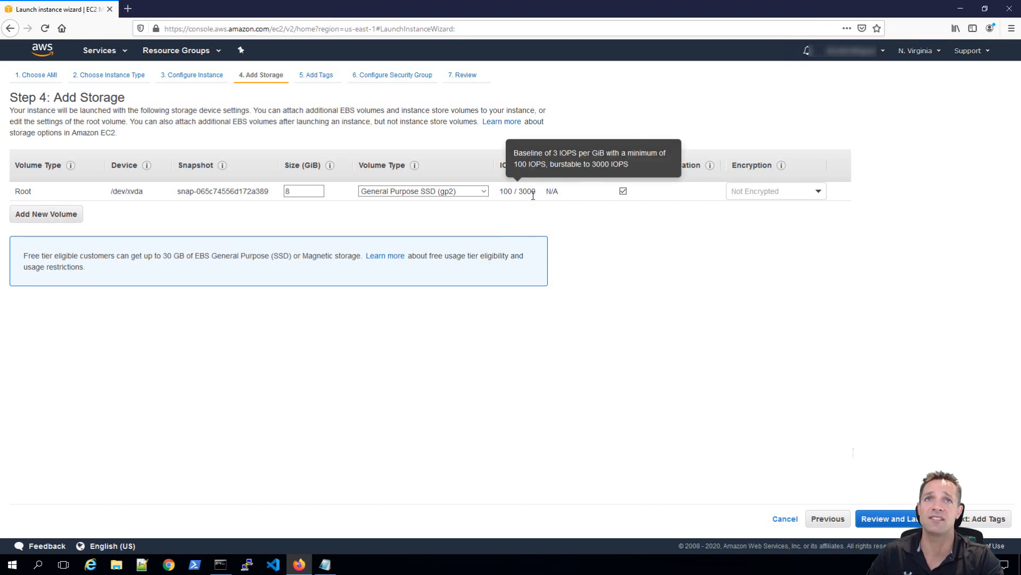
left_click(485, 193)
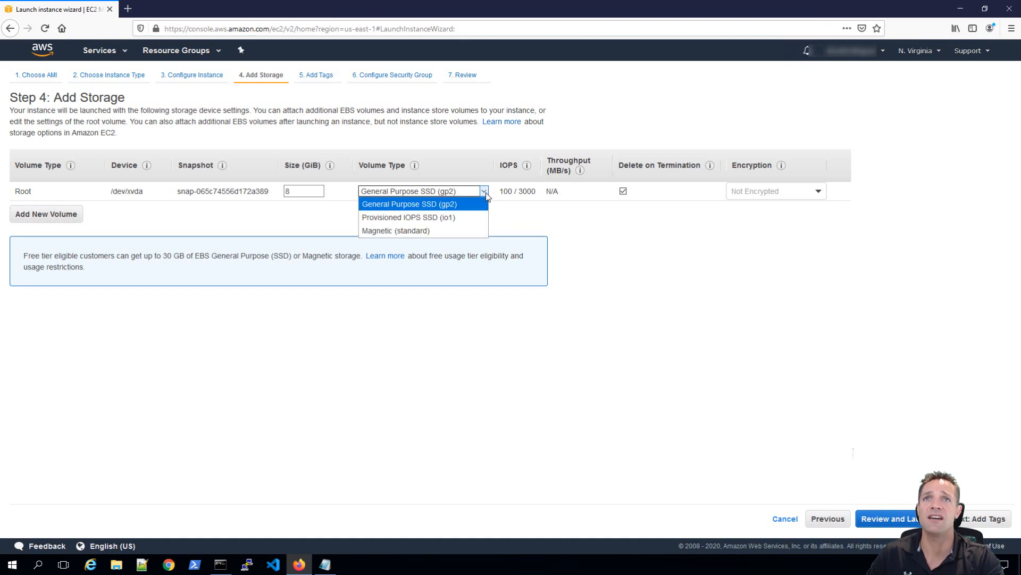
left_click(440, 218)
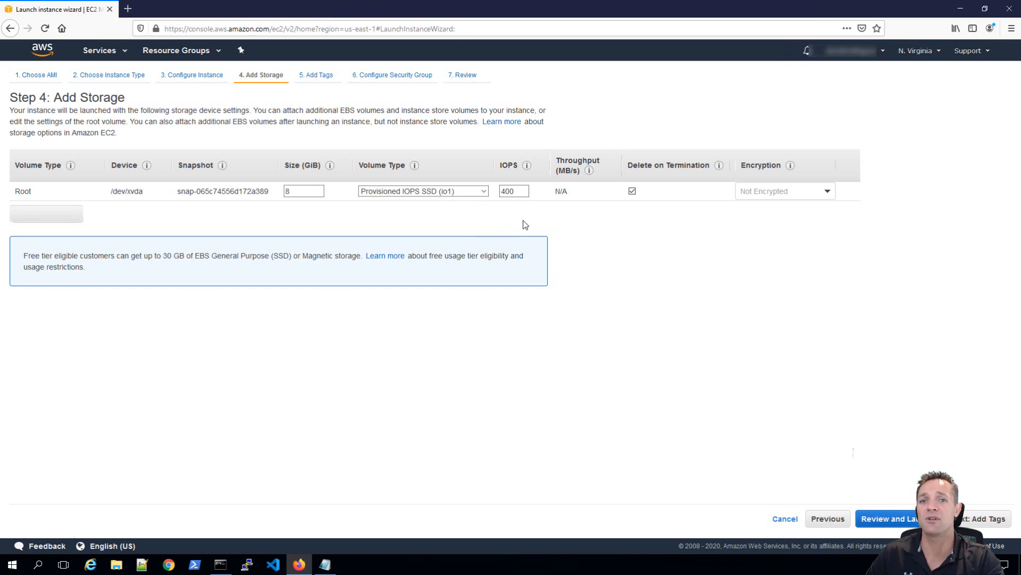
left_click(484, 192)
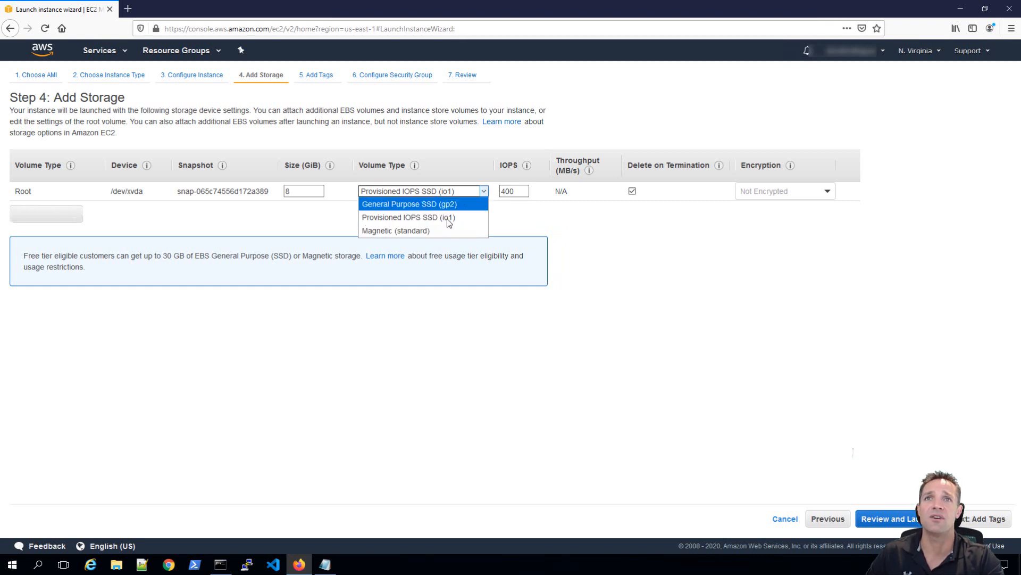
left_click(426, 231)
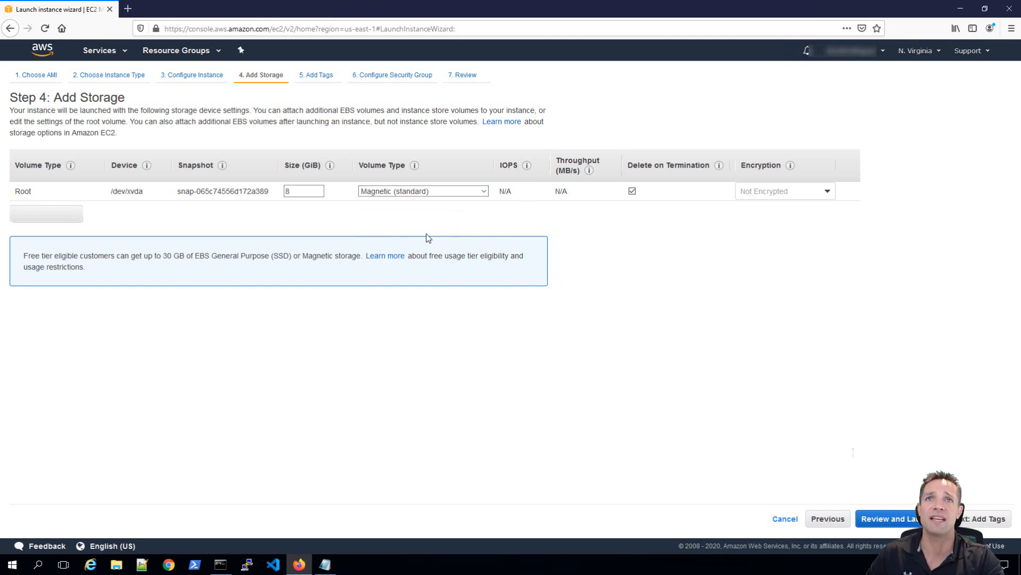
left_click(483, 192)
left_click(461, 204)
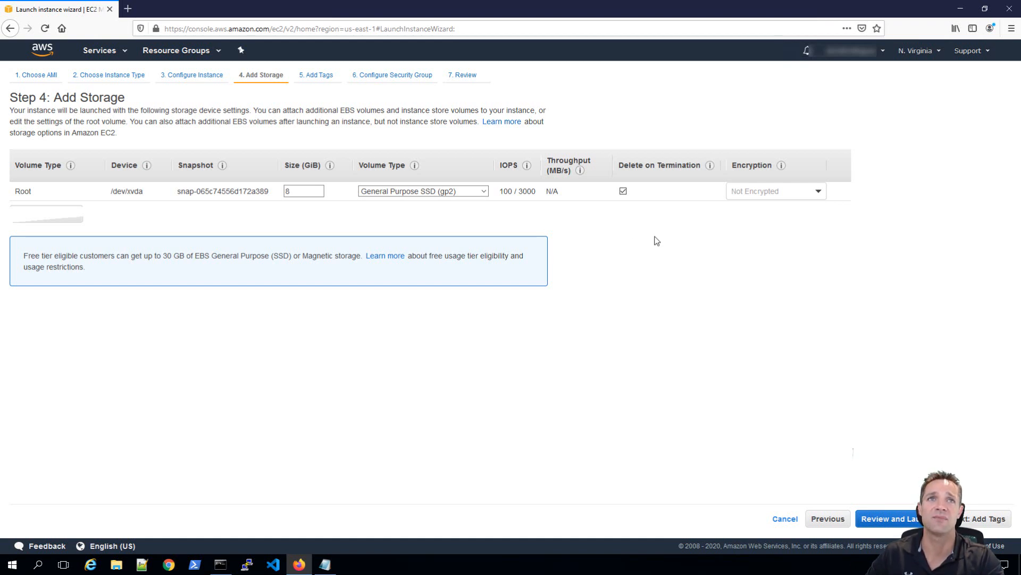
left_click(820, 193)
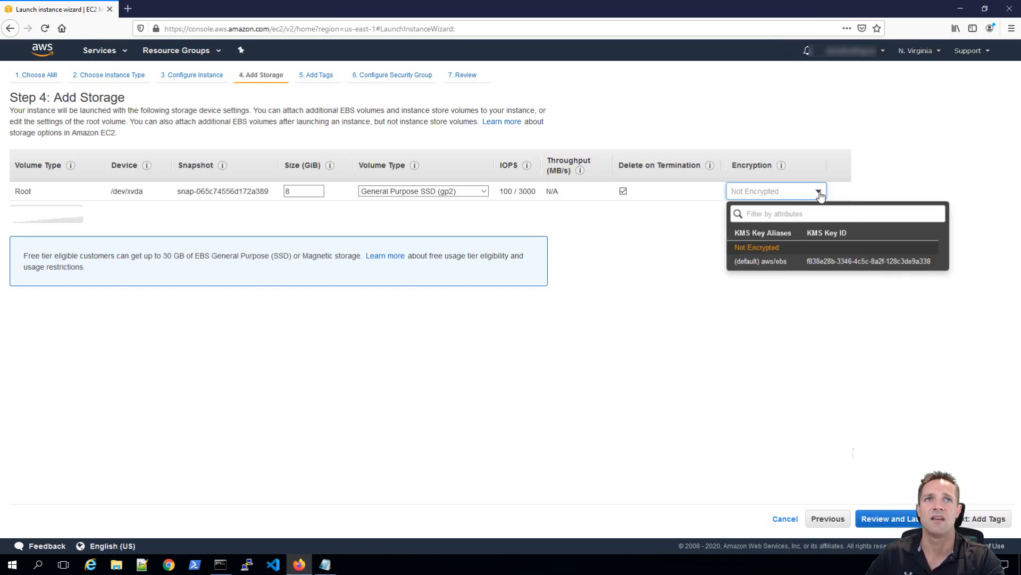
left_click(911, 167)
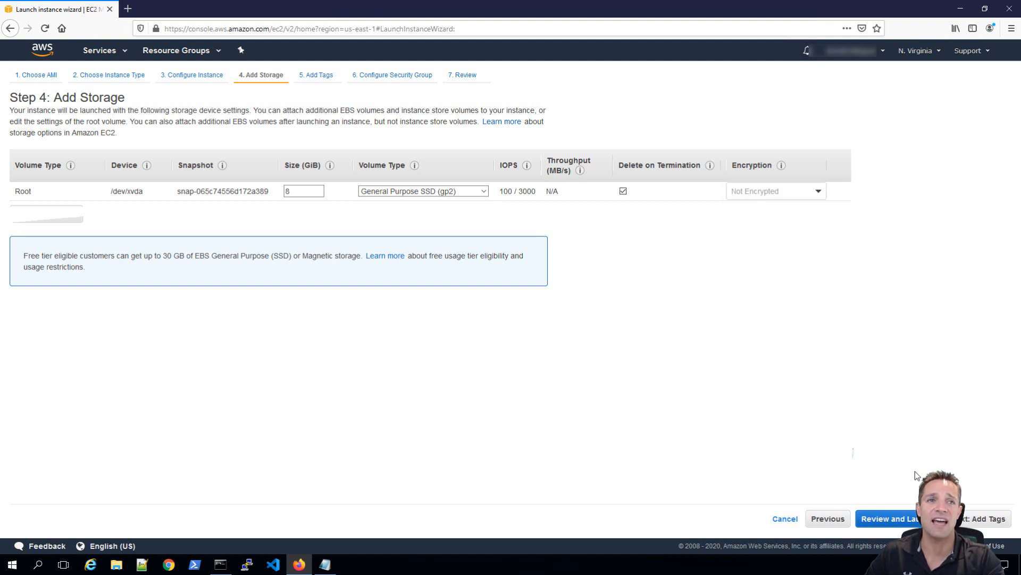
Add a tag with key Name and value webserver1, then continue to Configure Security Group.
left_click(971, 519)
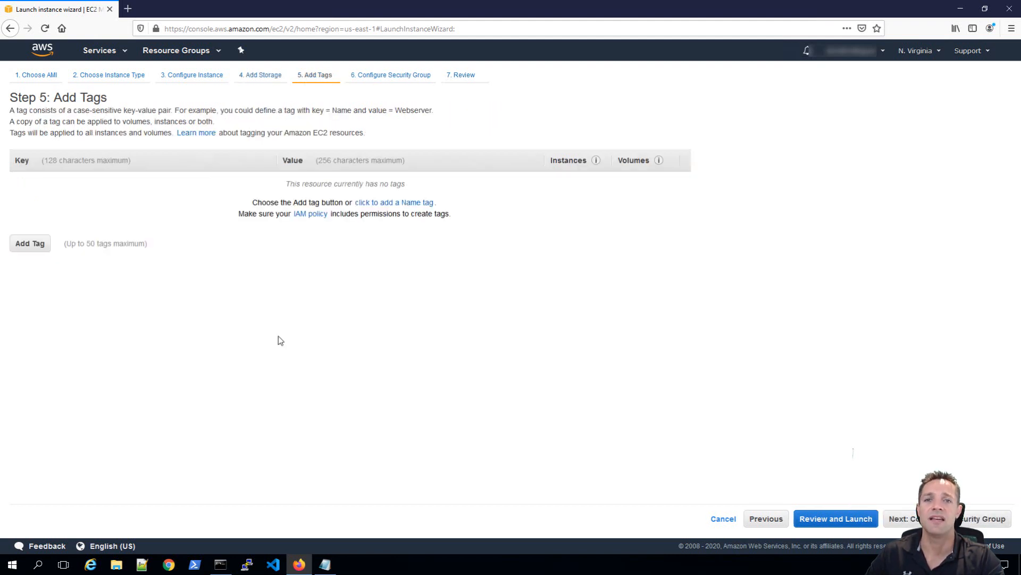
left_click(33, 245)
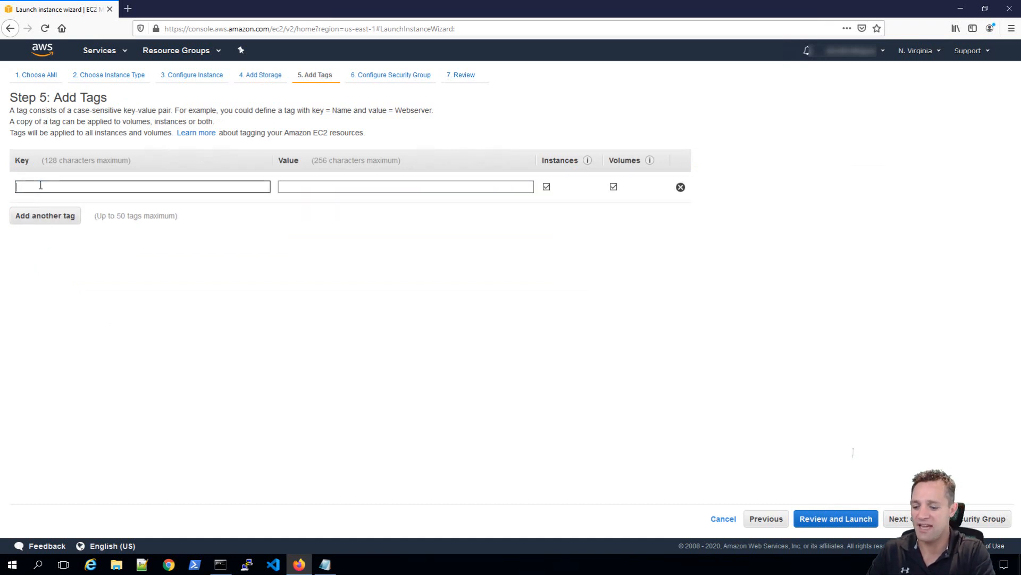
type("Name")
key("Tab")
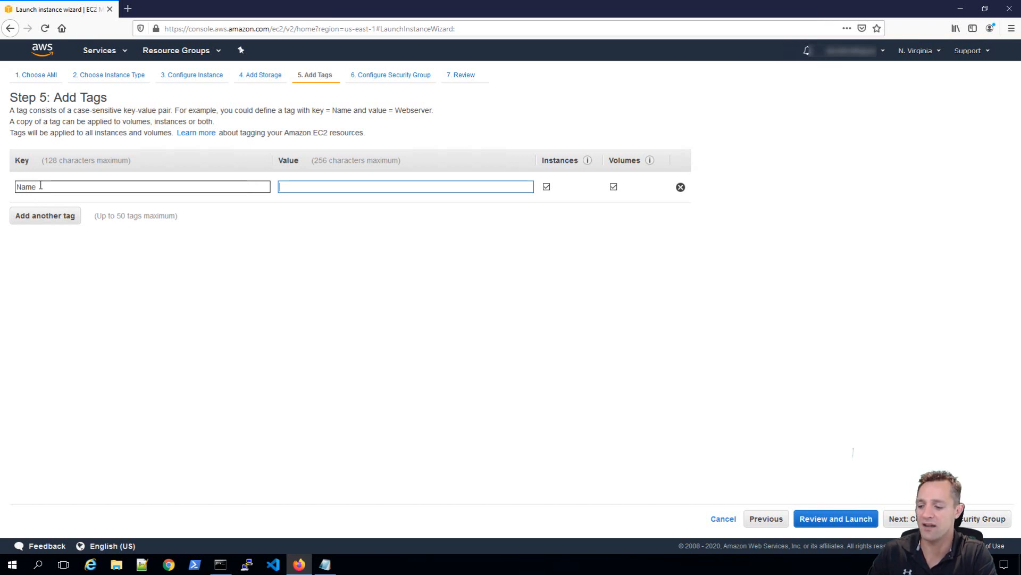
type("webserver1")
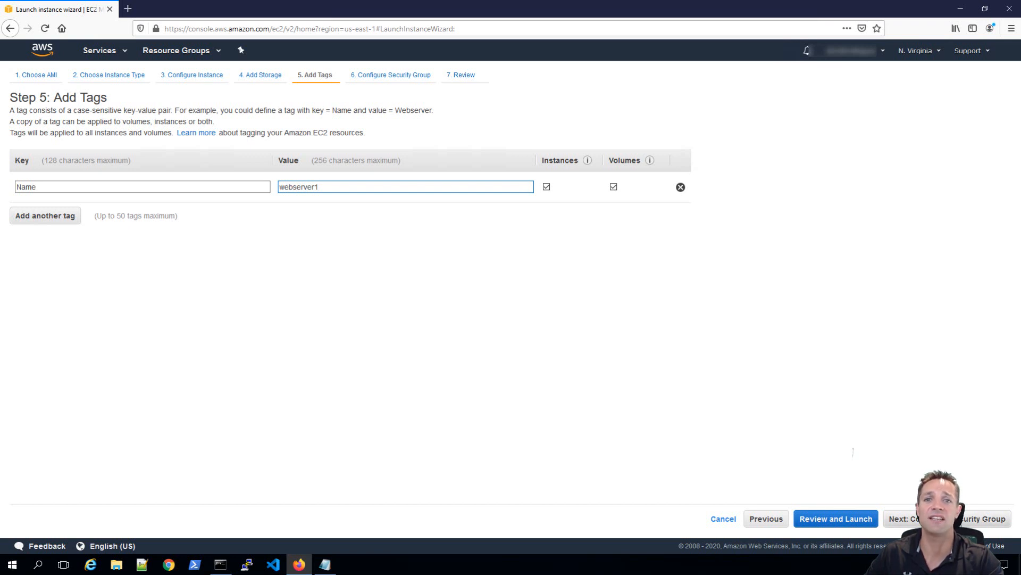
left_click(905, 518)
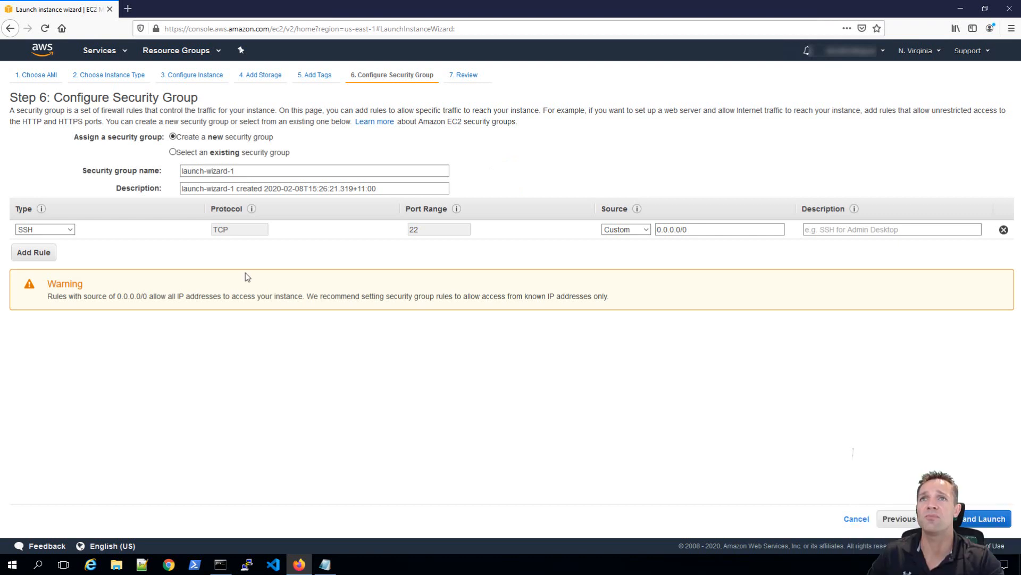
Enter webserver1-sg as the group name and replace the default description with Webserver1 Security Group.
left_click(234, 170)
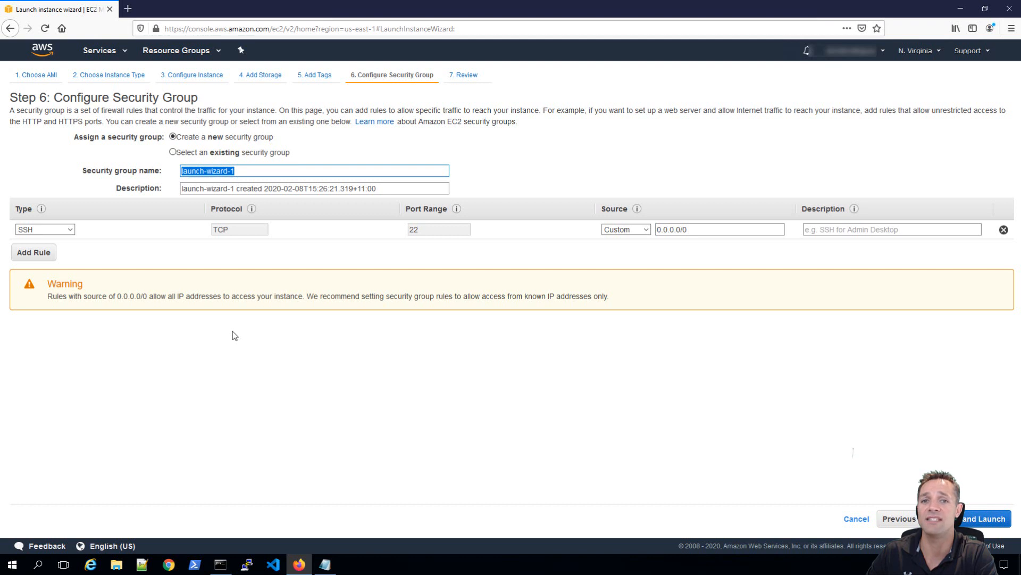
type("webserver1-sg")
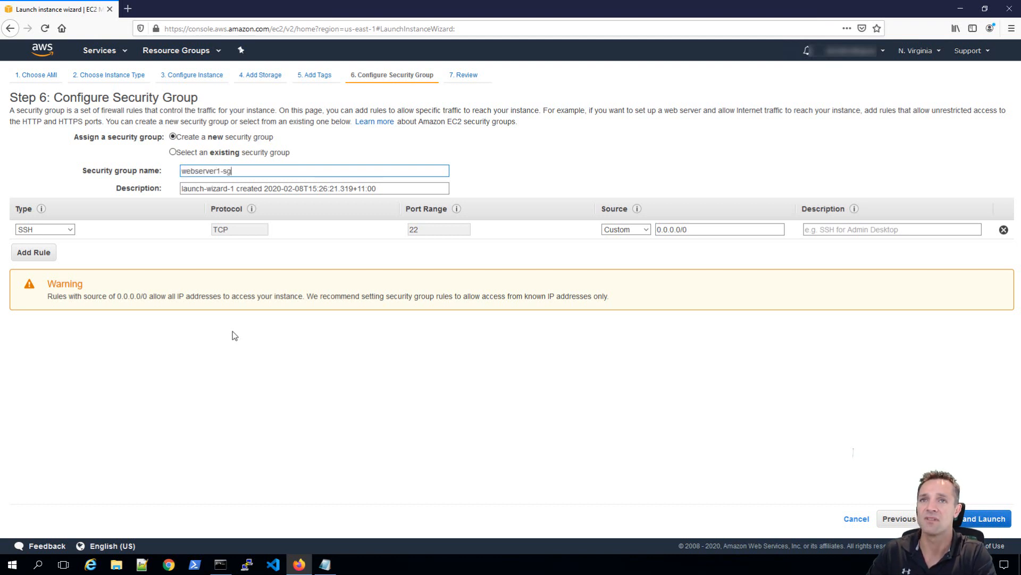
key("Tab")
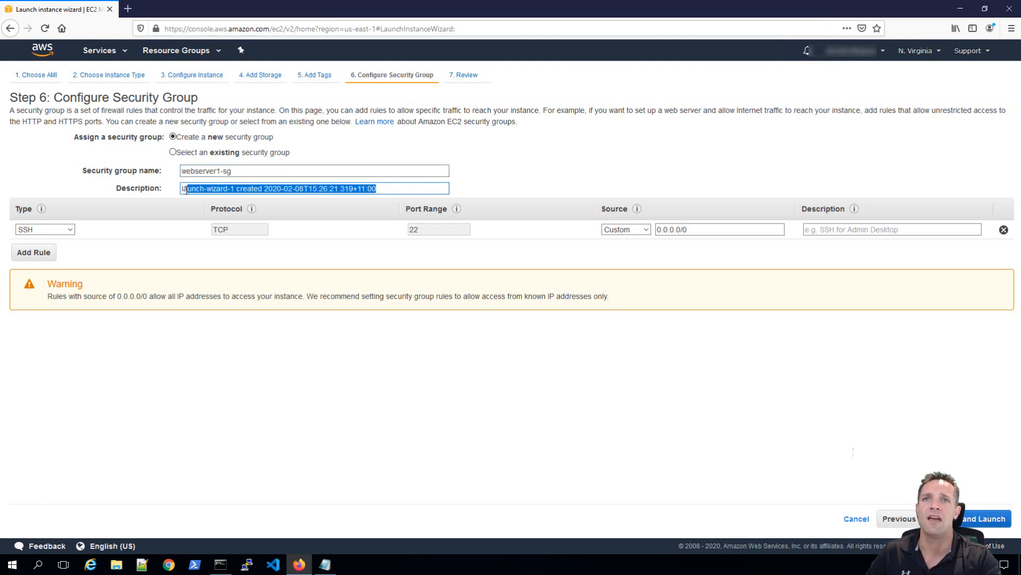
key("BackSpace")
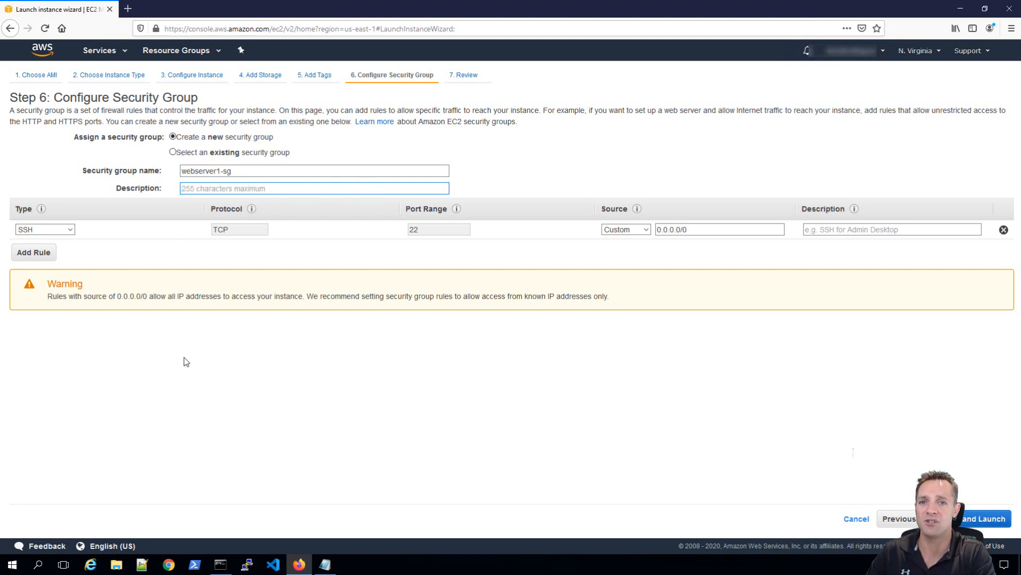
type("Webserver1 Security Group")
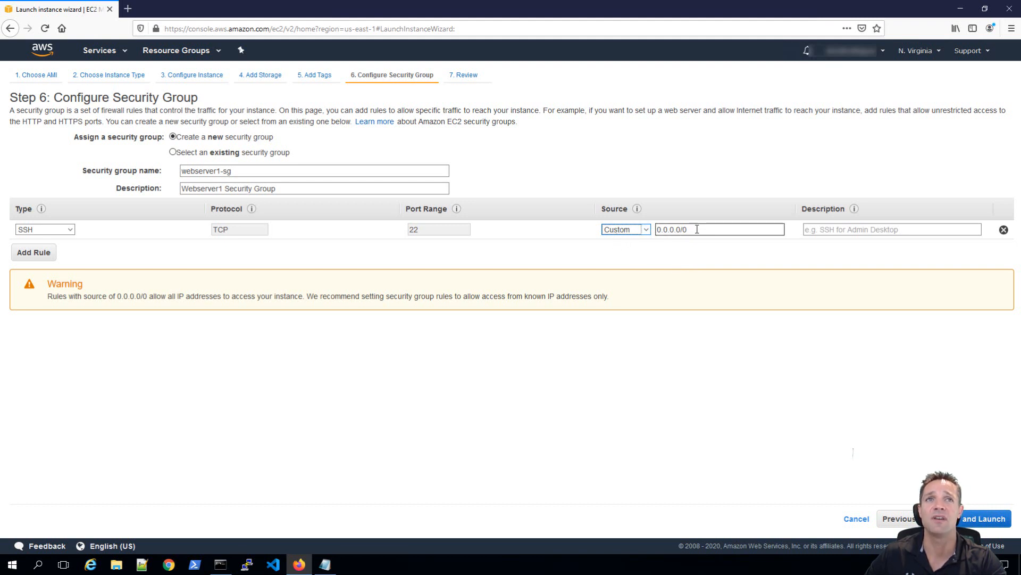
Change the SSH rule's source from 0.0.0.0/0 to My IP and give it the description Allow SSH.
left_click_drag(697, 229, 646, 229)
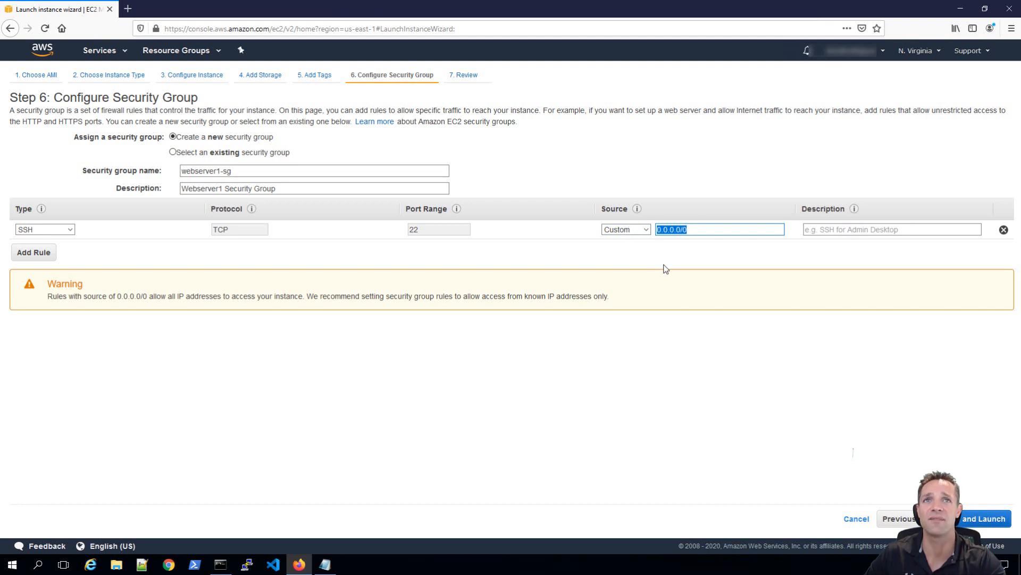
left_click(646, 230)
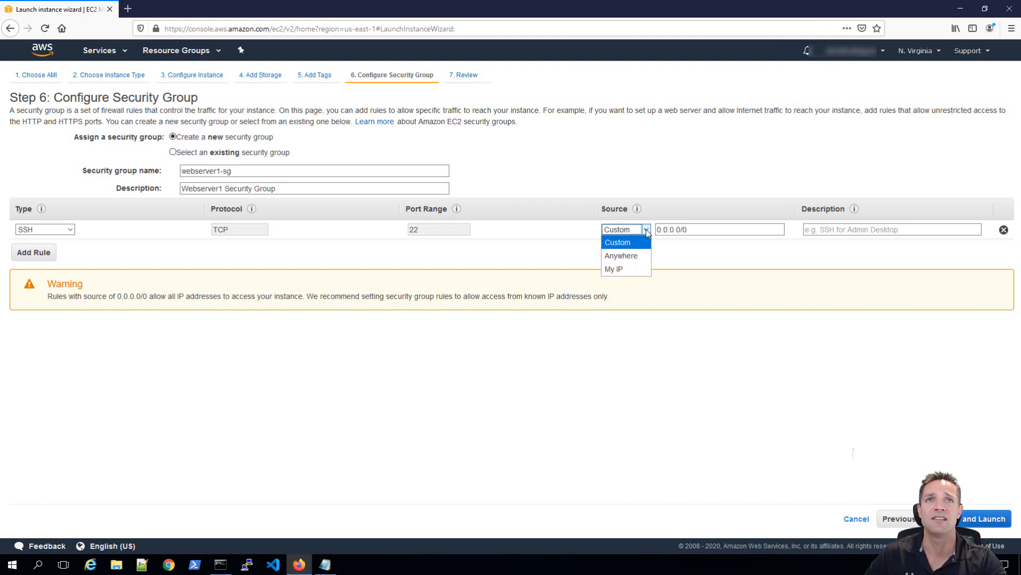
left_click(633, 257)
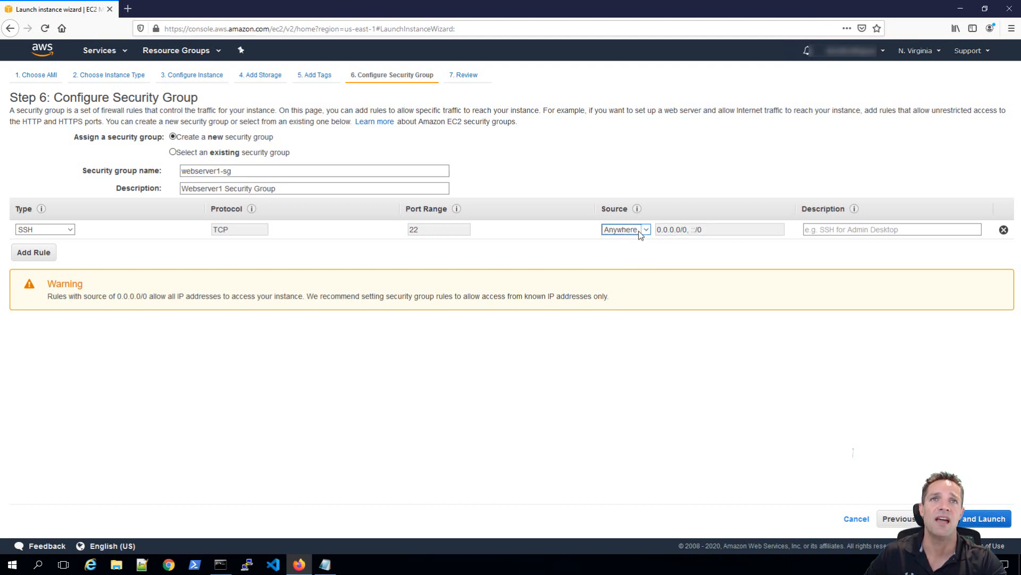
left_click(646, 230)
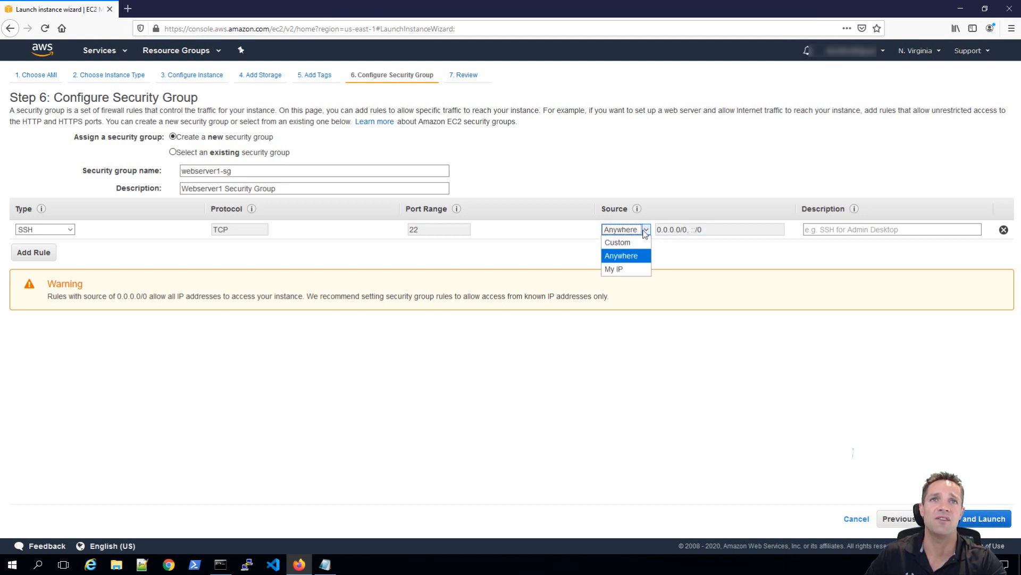
left_click(617, 271)
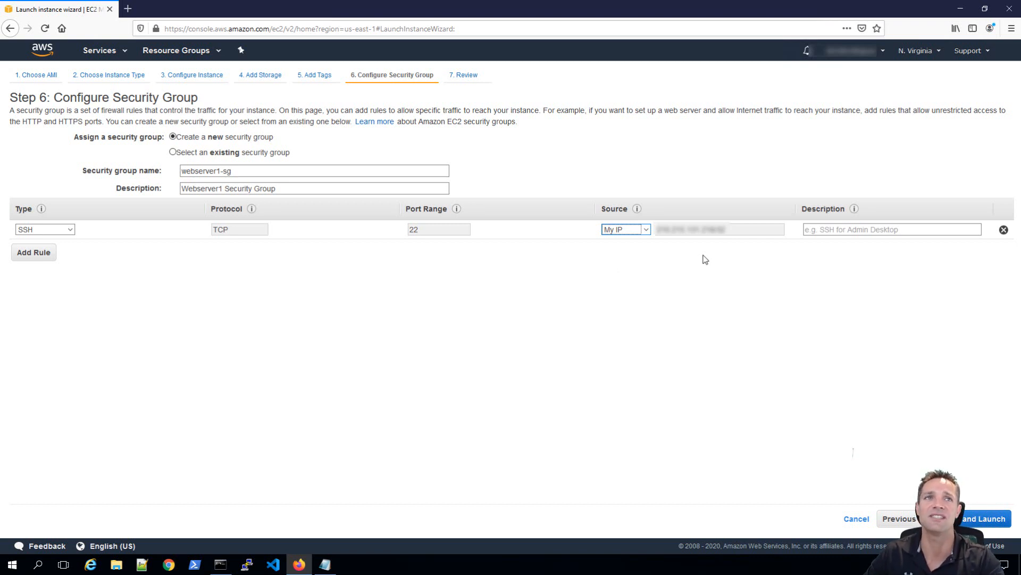
left_click(850, 229)
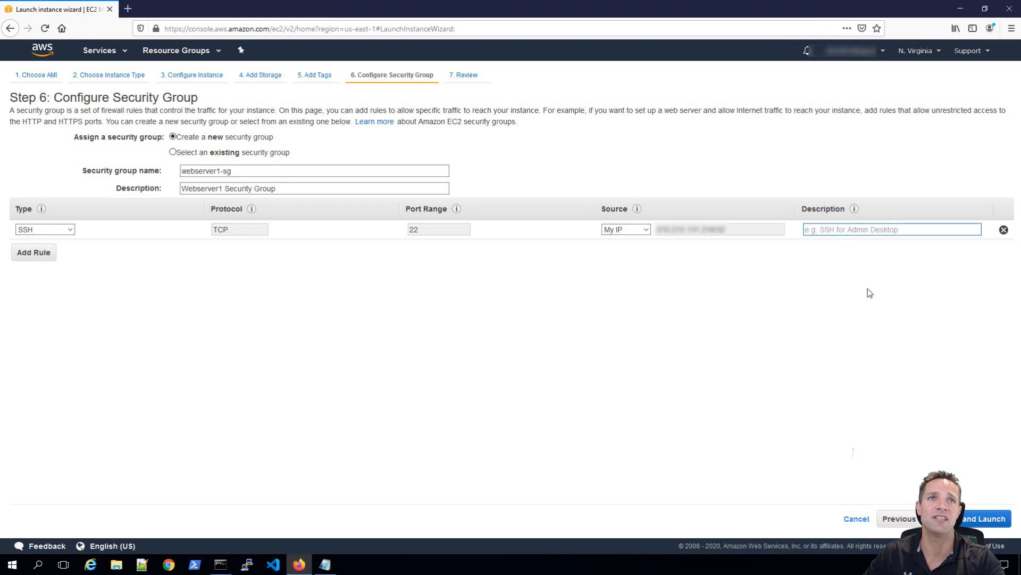
type("Allow SSH")
left_click(801, 306)
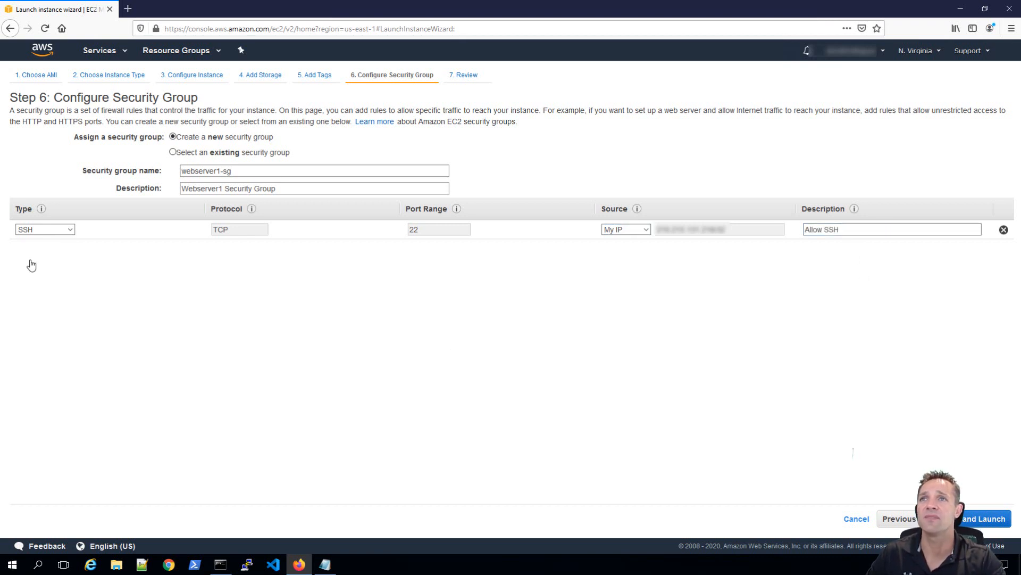
Add a second inbound rule of type HTTP (port 80) with source My IP and description Allow HTTP.
left_click(30, 255)
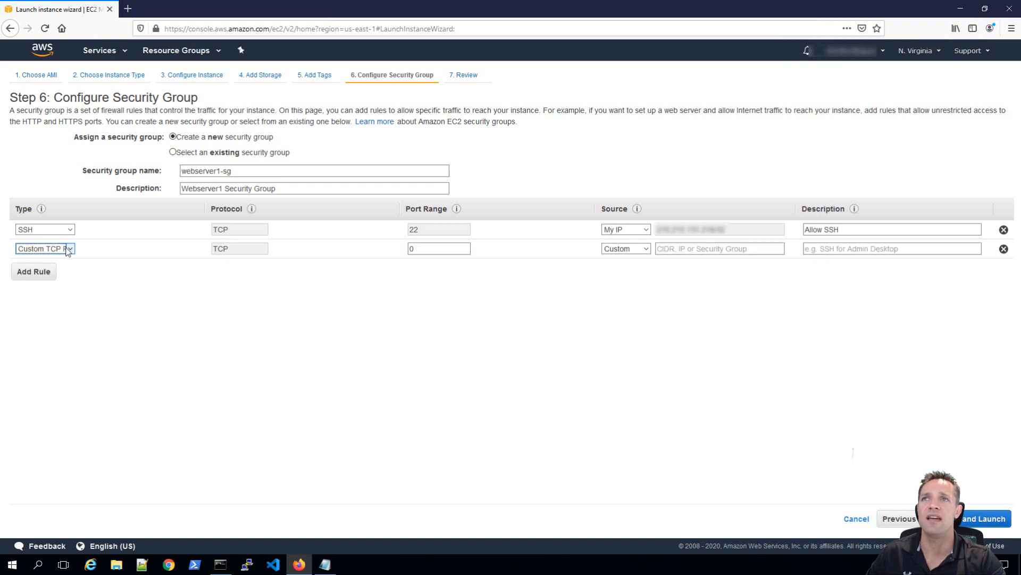
left_click(70, 249)
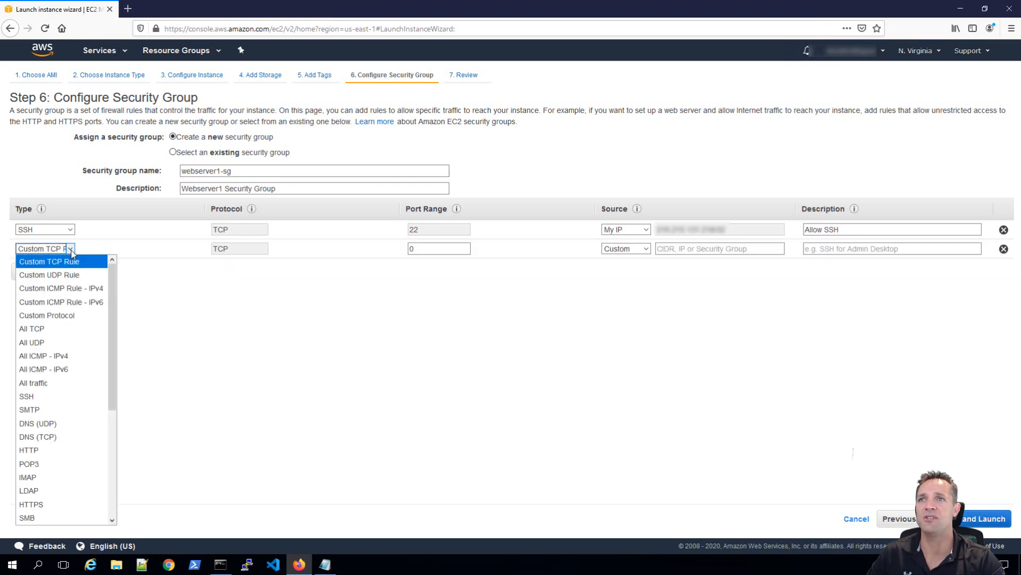
left_click(57, 450)
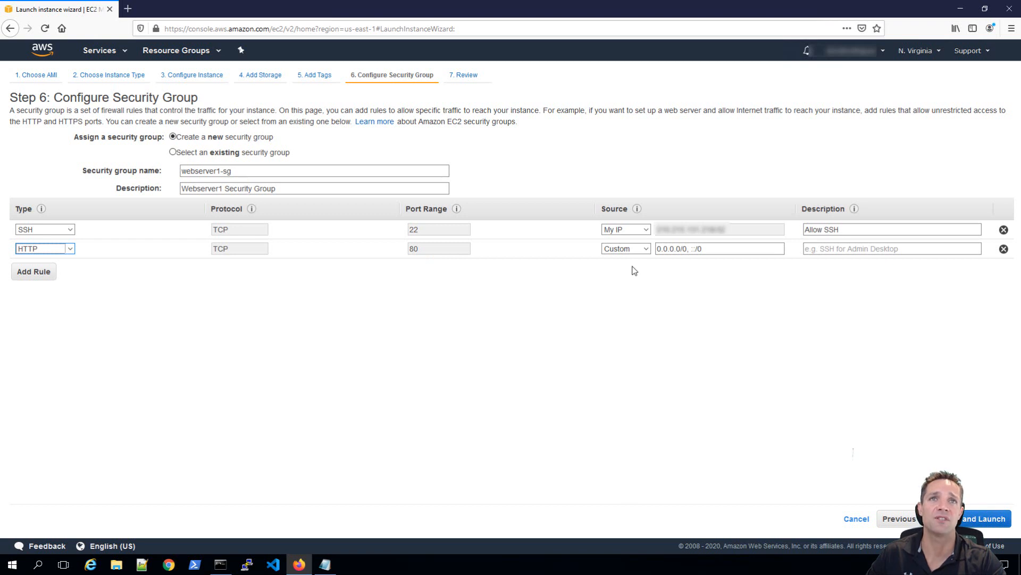
left_click(646, 249)
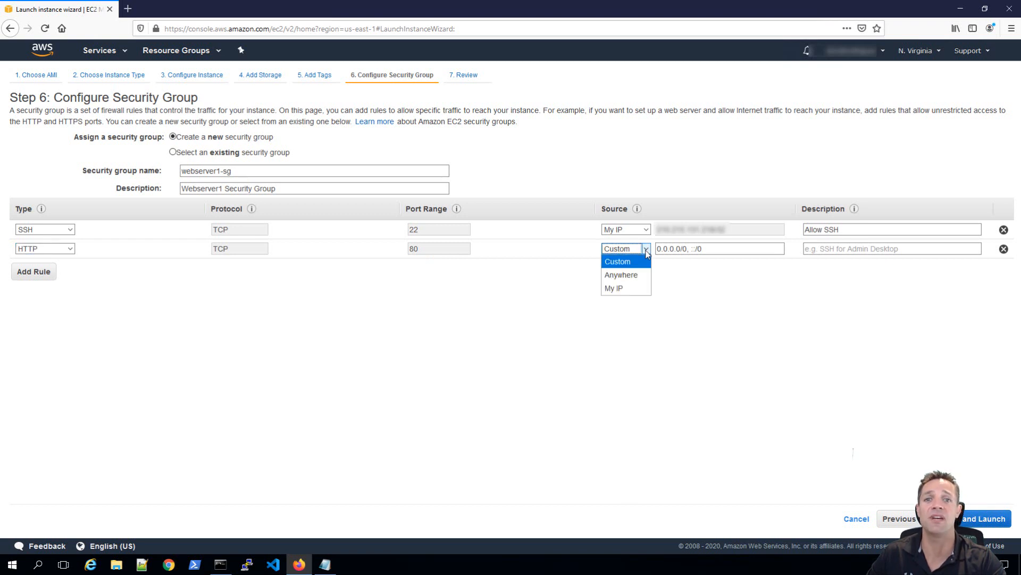
left_click(620, 287)
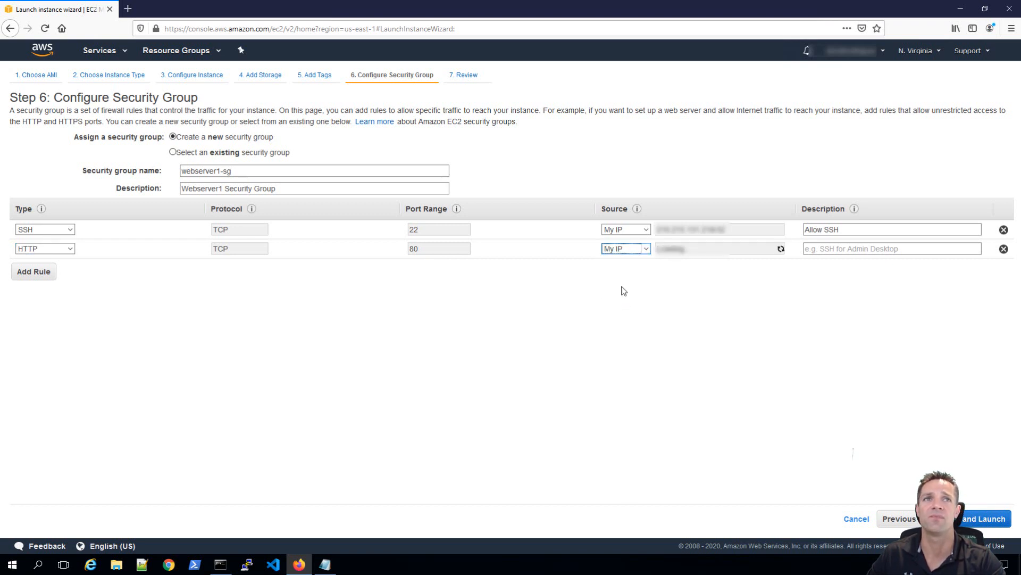
left_click(841, 249)
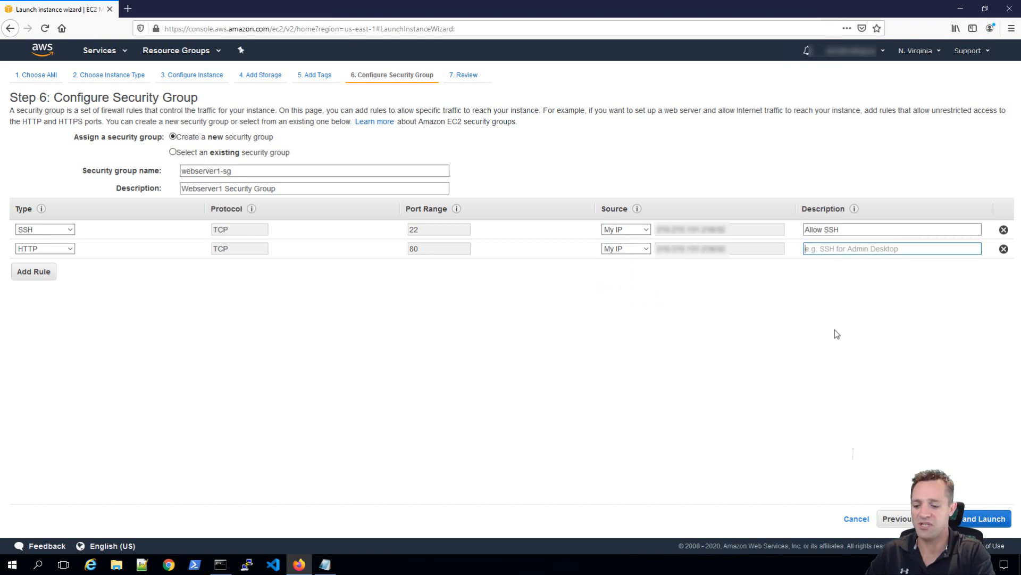
type("Allow HTTP")
left_click(770, 420)
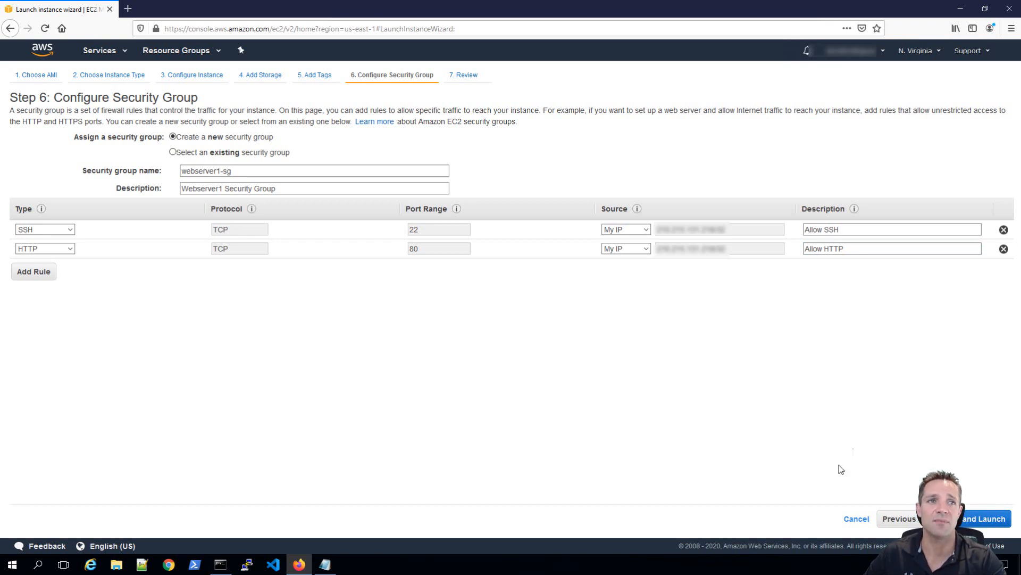
left_click(984, 518)
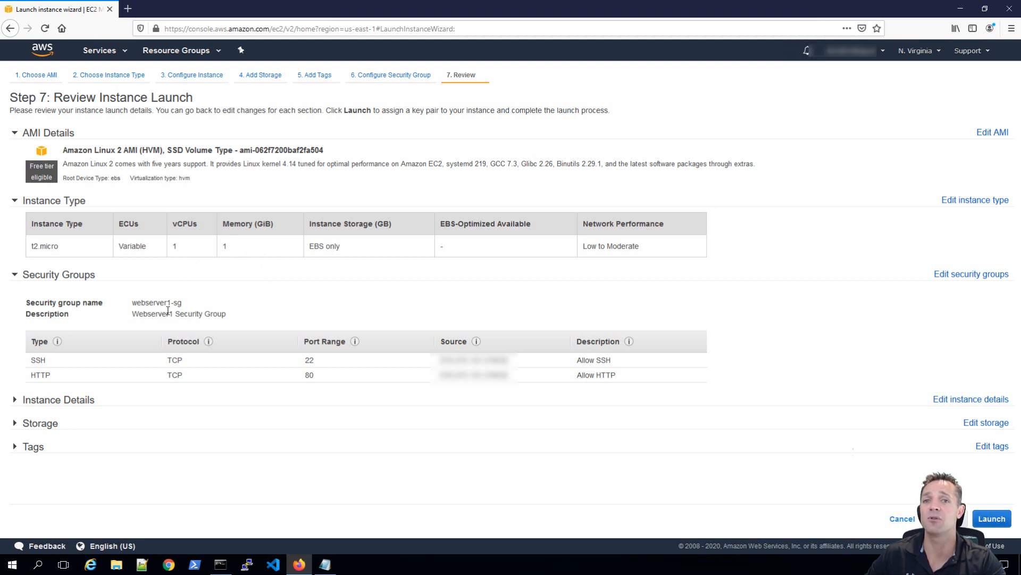
Expand Instance Details, Storage and Tags on the Step 7 review page to check user data and the 8 GiB gp2 volume.
left_click(14, 402)
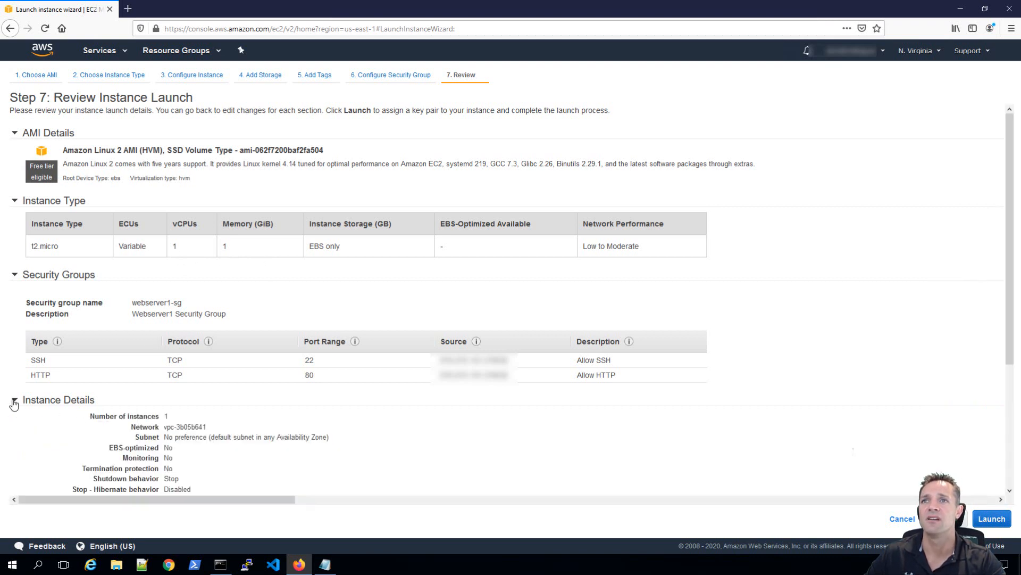
scroll(449, 447, "down", 2)
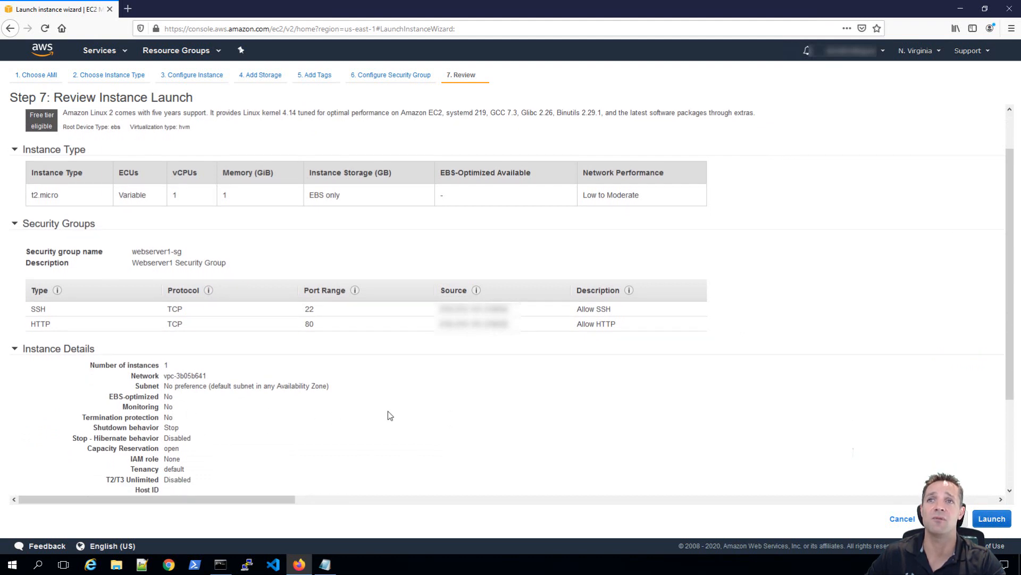
scroll(389, 415, "down", 3)
scroll(389, 415, "down", 2)
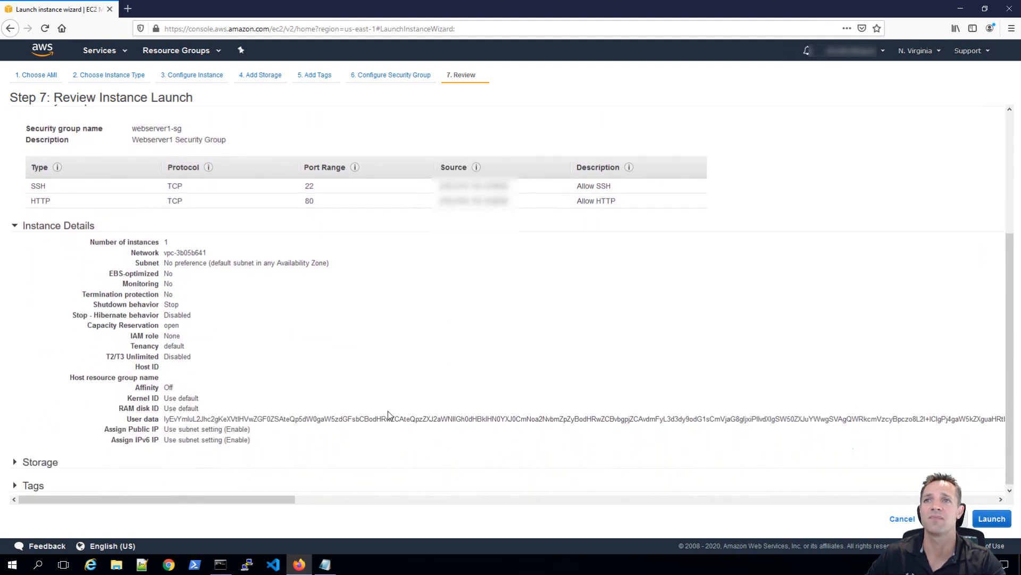
left_click(328, 463)
scroll(327, 479, "down", 2)
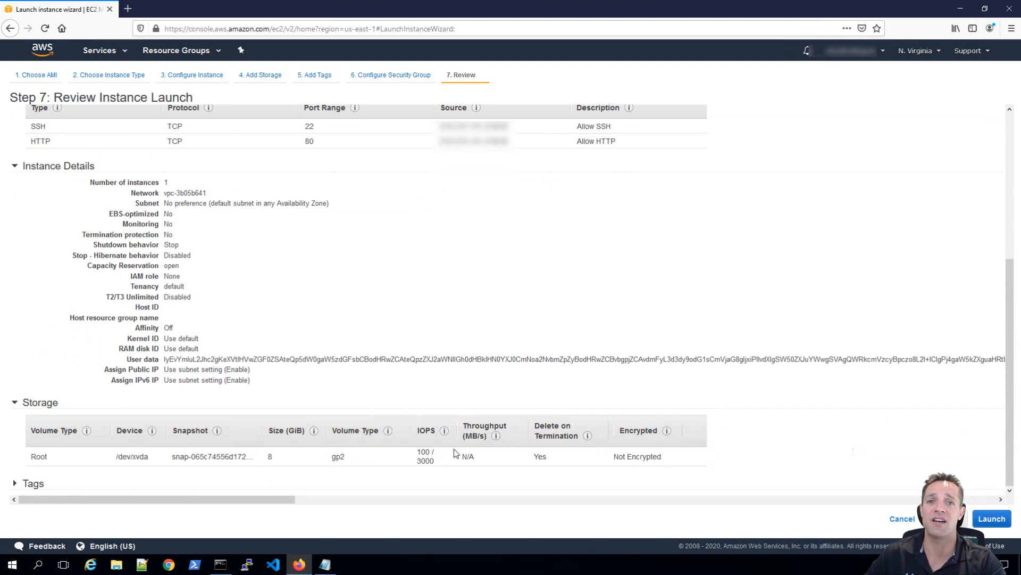
left_click(14, 485)
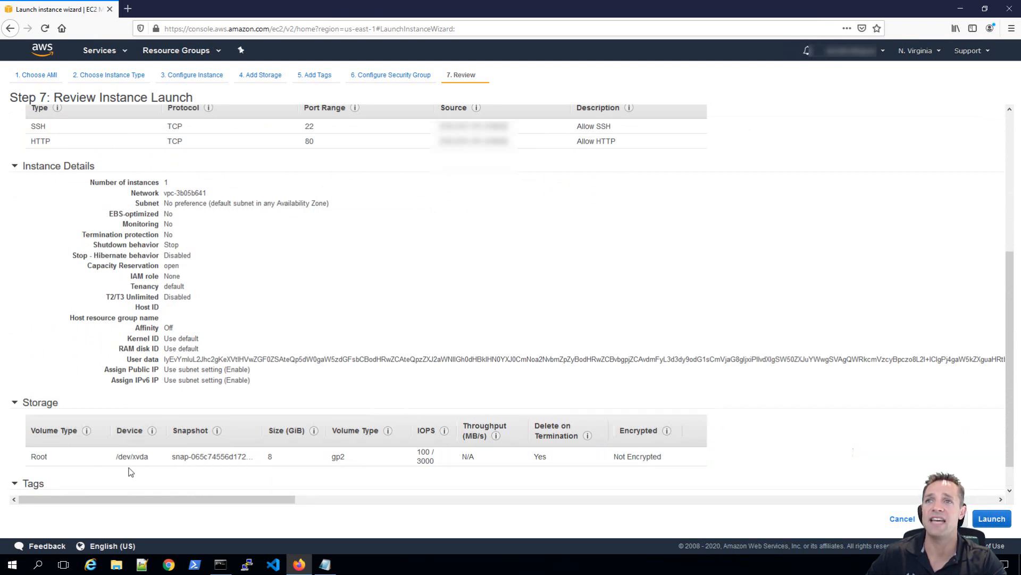
scroll(143, 468, "down", 1)
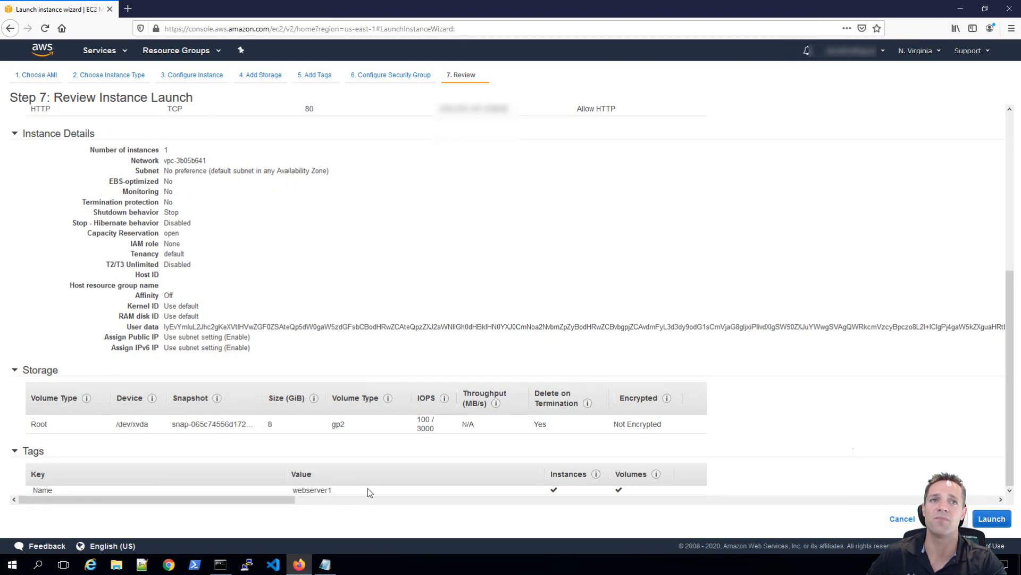
Create the key pair webserver1-keypair and save webserver1-keypair.pem to disk.
left_click(992, 518)
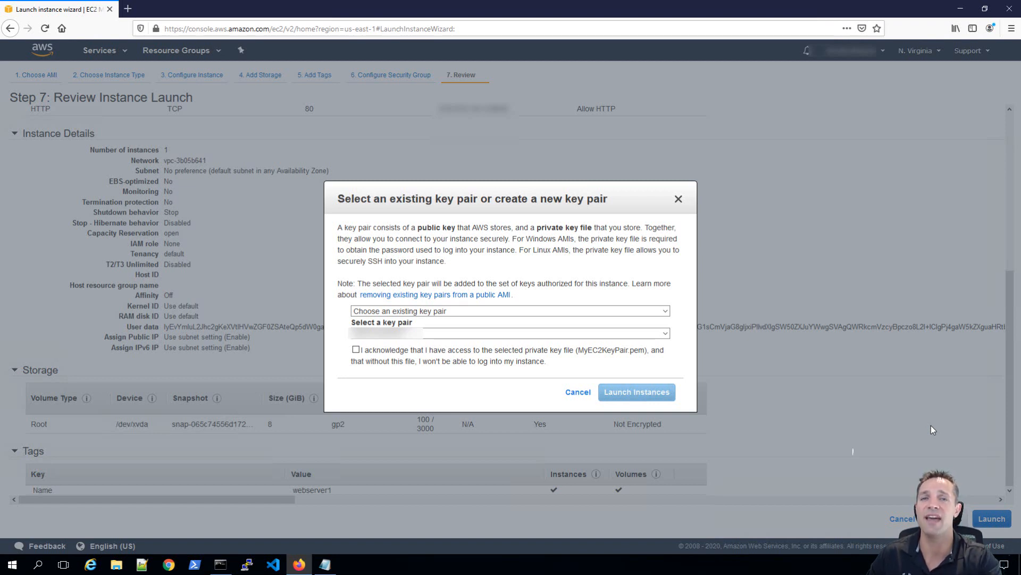
left_click(419, 311)
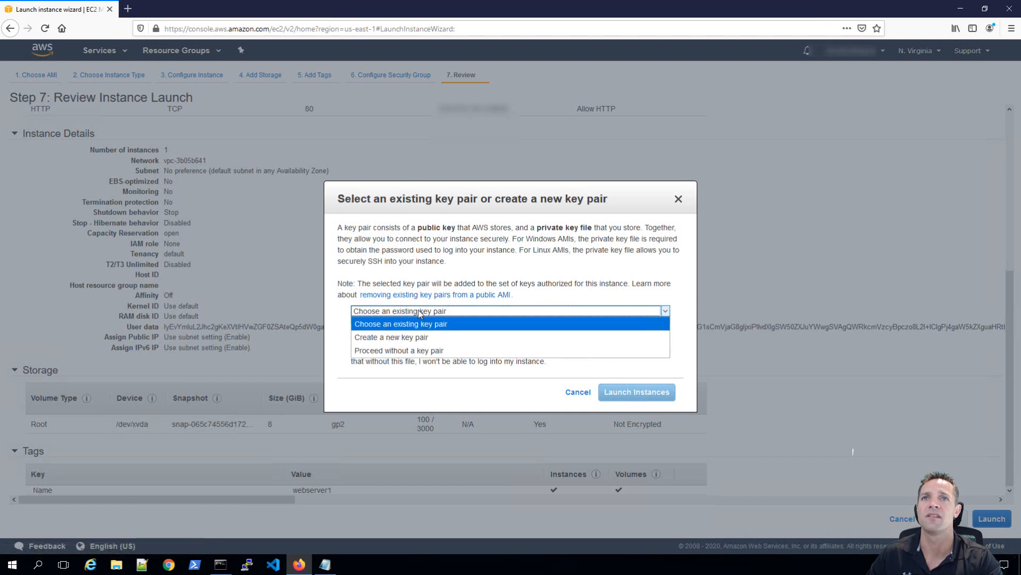
left_click(421, 332)
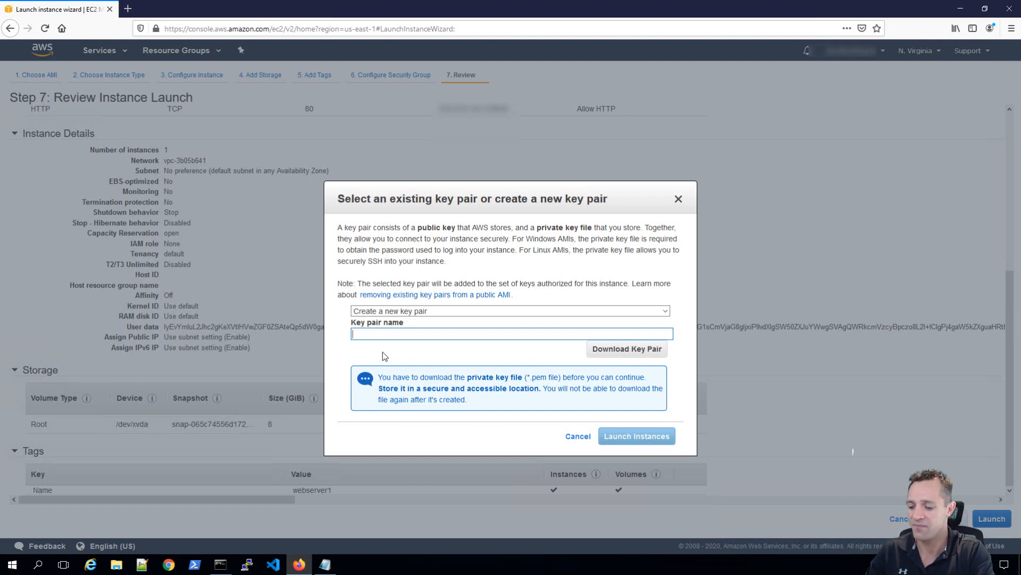
type("webserver1-key")
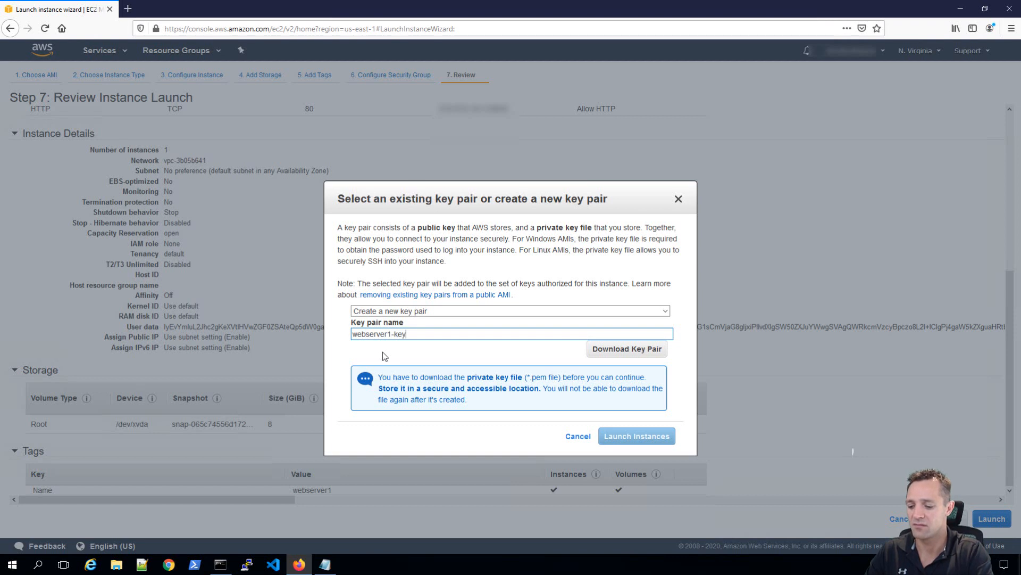
type("pair")
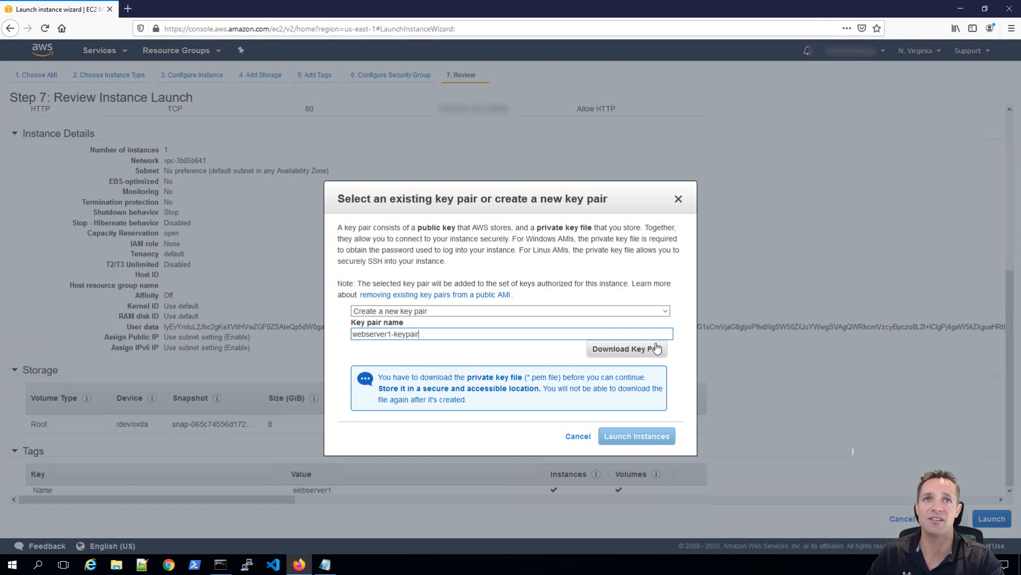
left_click(626, 352)
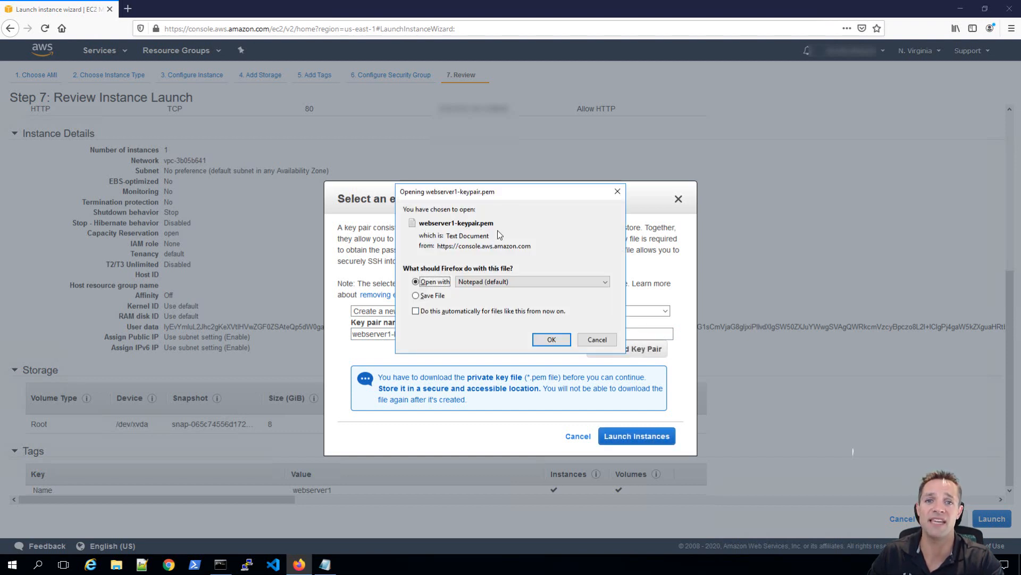
left_click(422, 297)
left_click(551, 340)
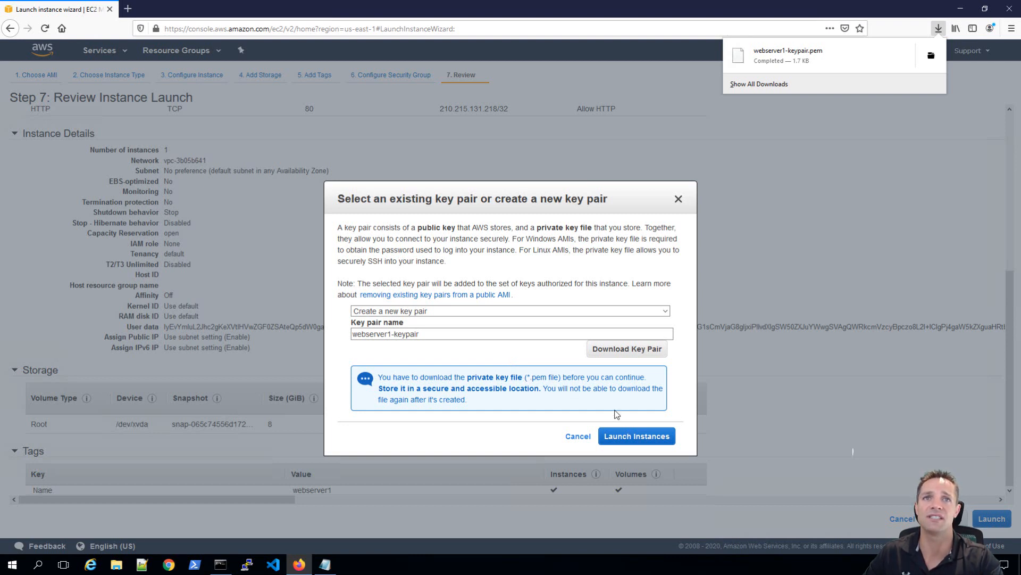
Launch the webserver1 instance and go to the instances list to see it running.
left_click(648, 440)
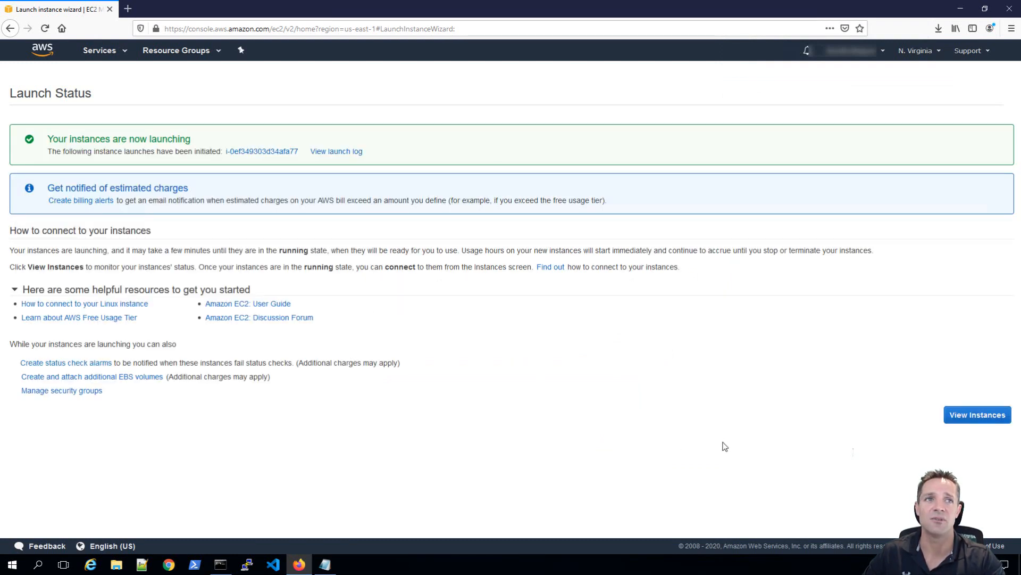
left_click(990, 418)
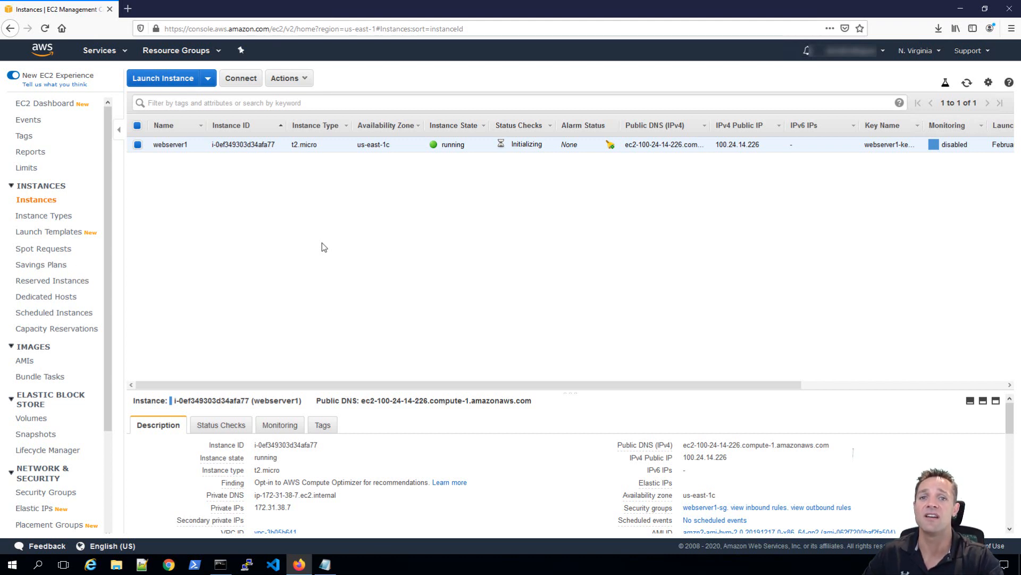
right_click(183, 148)
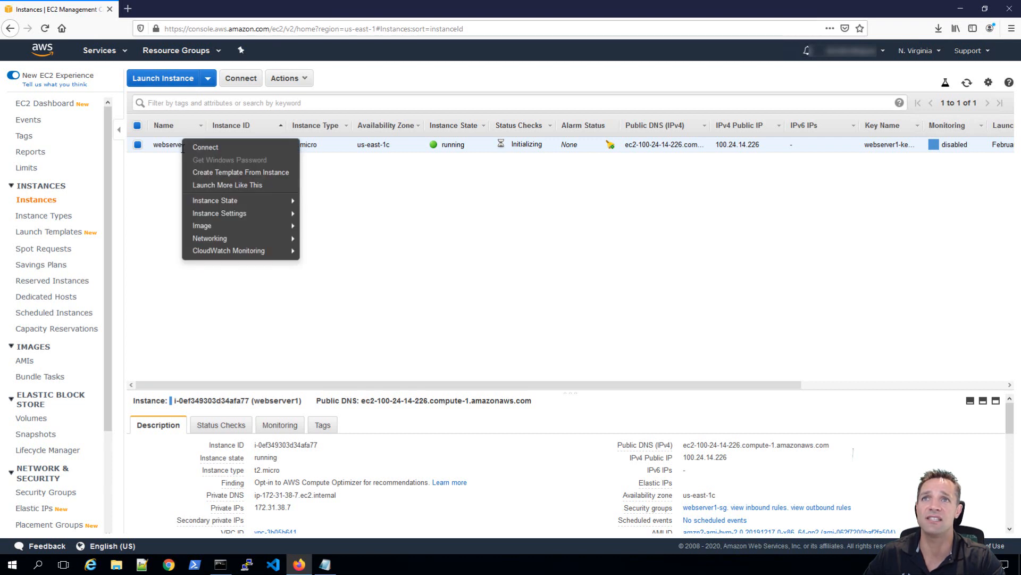
mouse_move(236, 217)
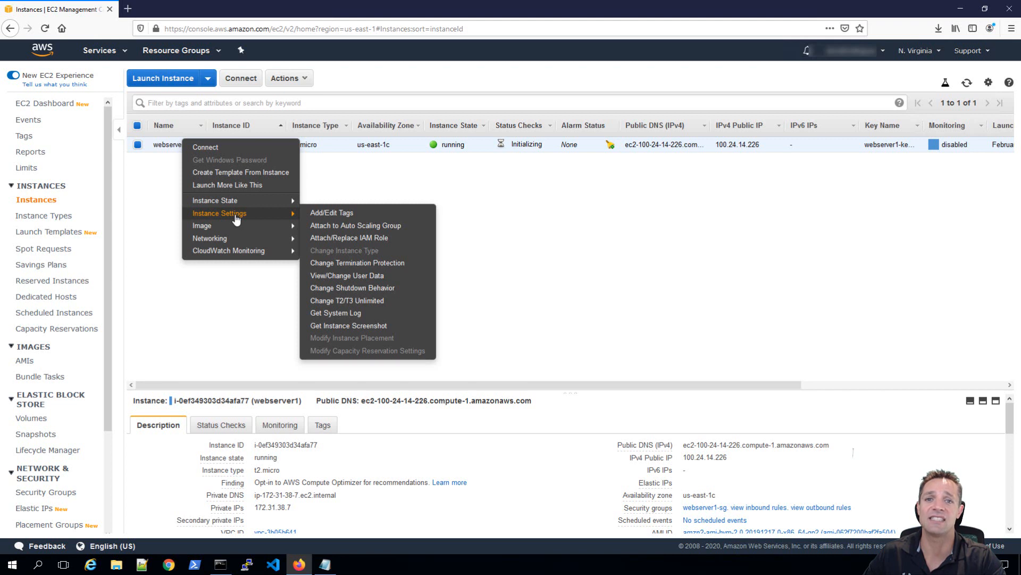
left_click(337, 325)
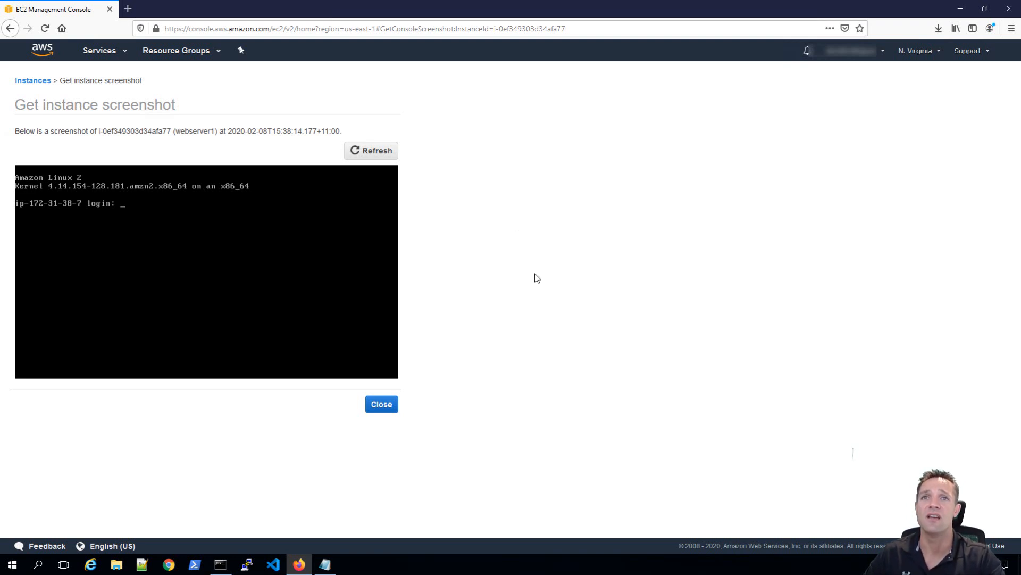
left_click(379, 406)
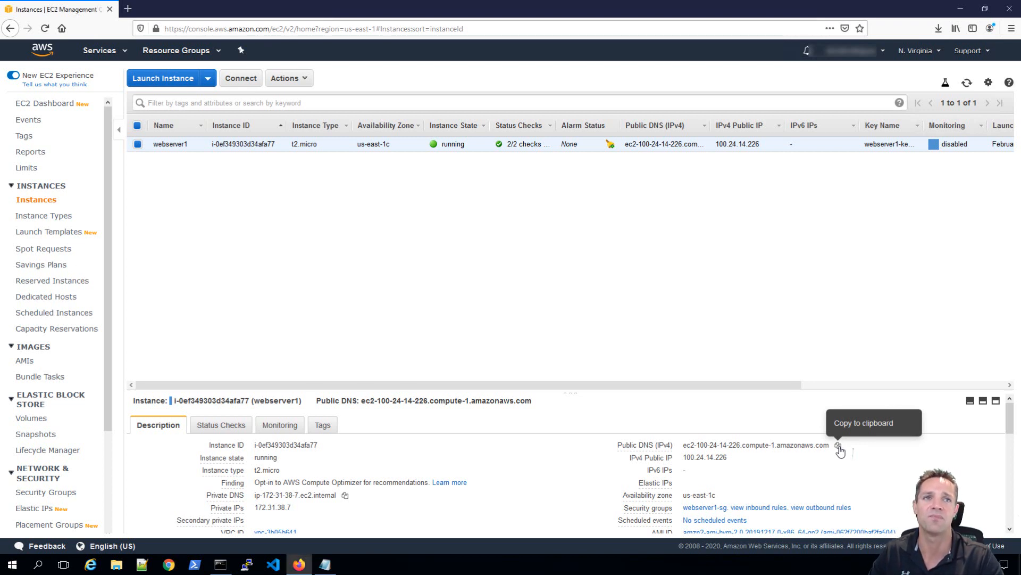
Copy webserver1's Public DNS (IPv4) name and open a new blank Firefox tab.
left_click(838, 447)
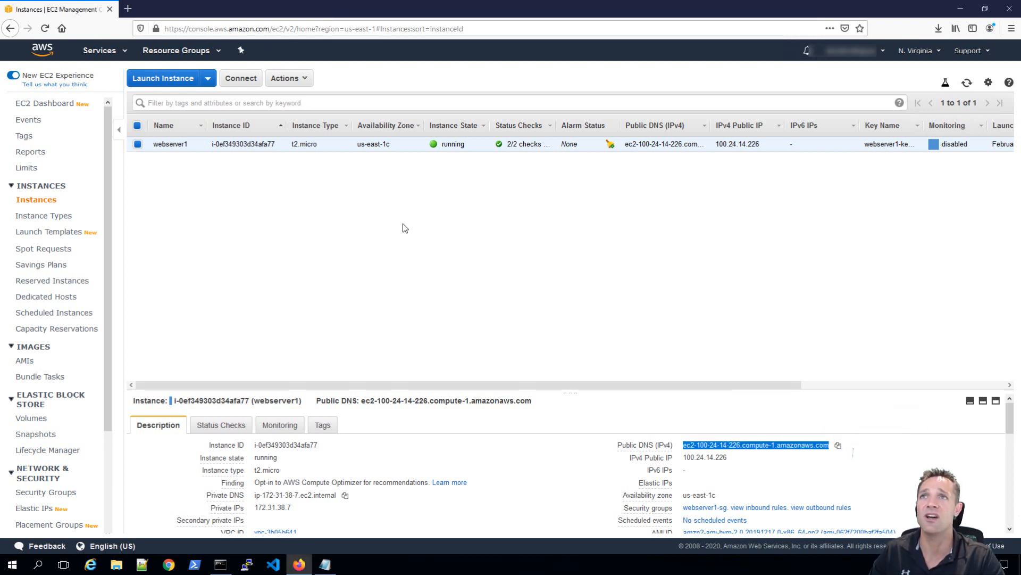
left_click(128, 9)
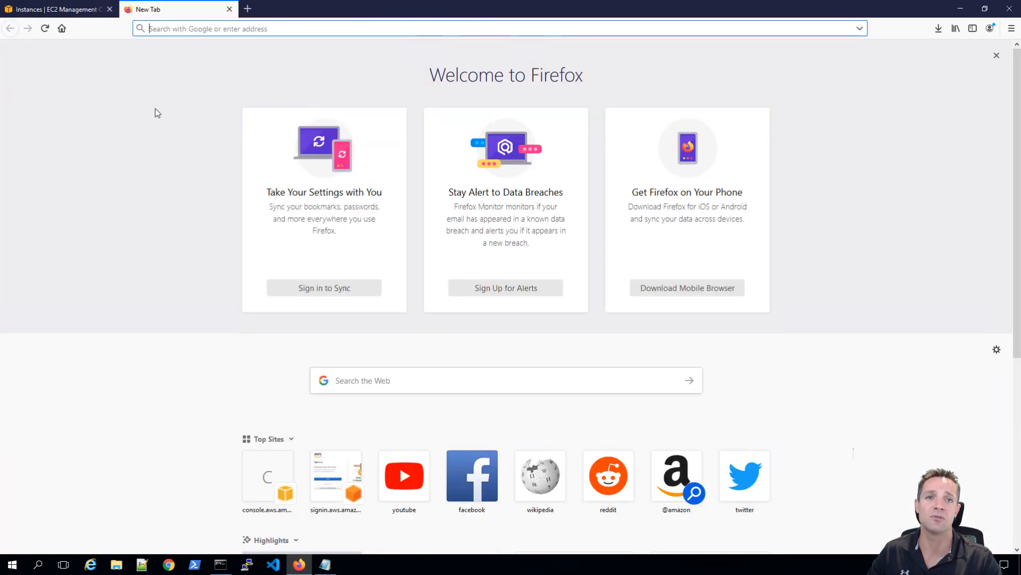
key("ctrl+v")
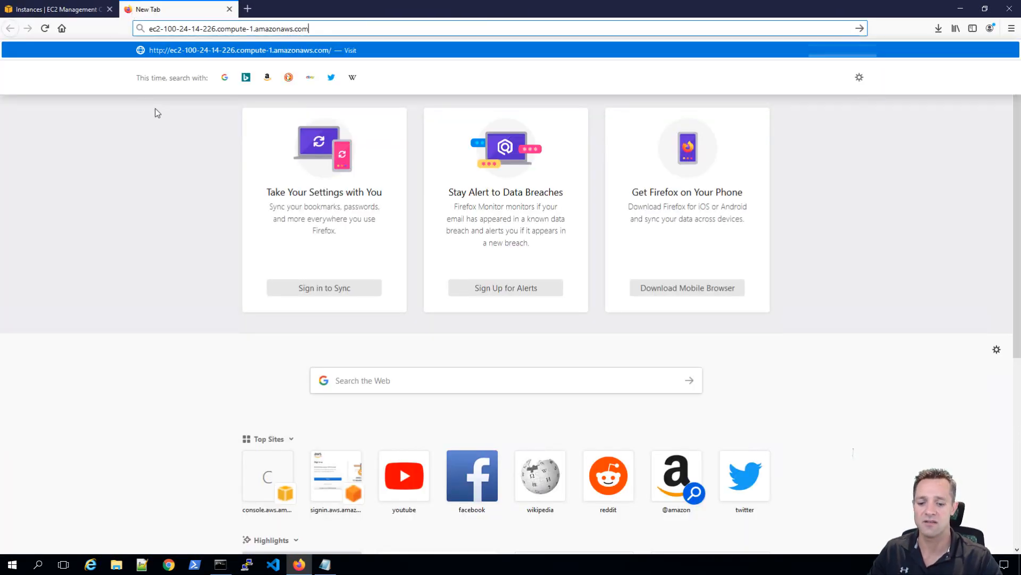
key("Home")
type("http://")
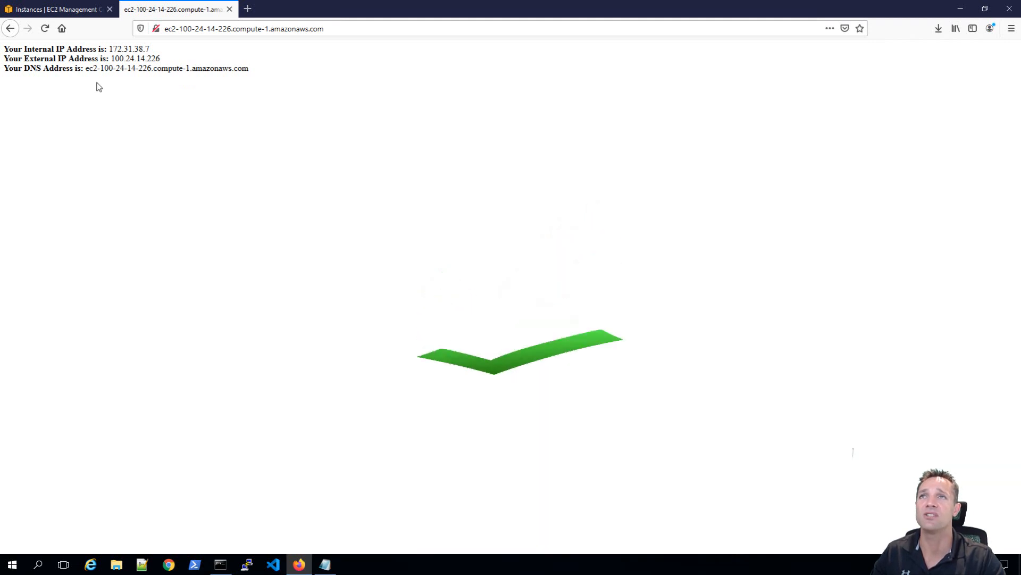
Switch back to the EC2 tab, enlarge the details pane to nearly full height, and open the Status Checks tab.
left_click(50, 9)
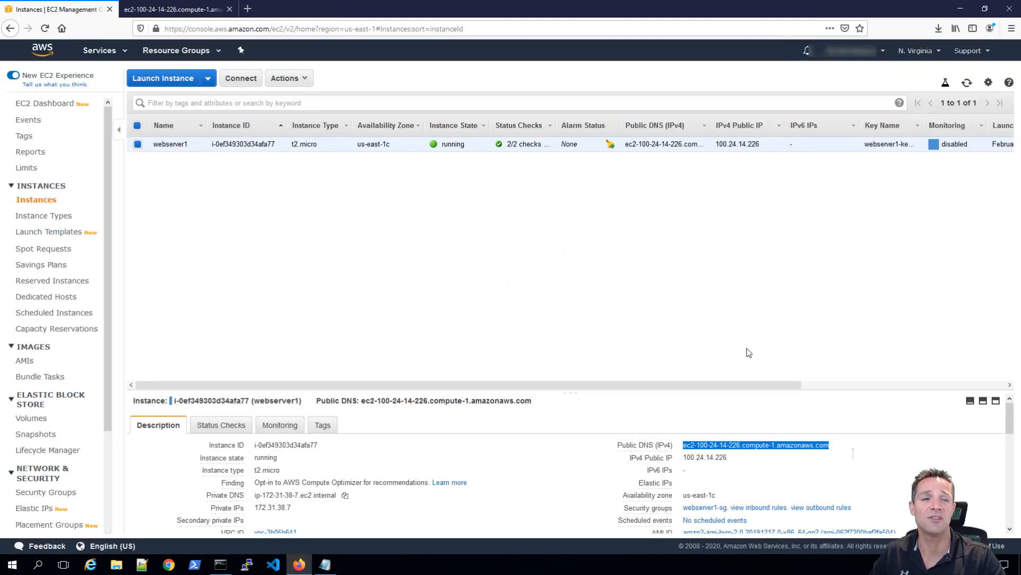
left_click(970, 401)
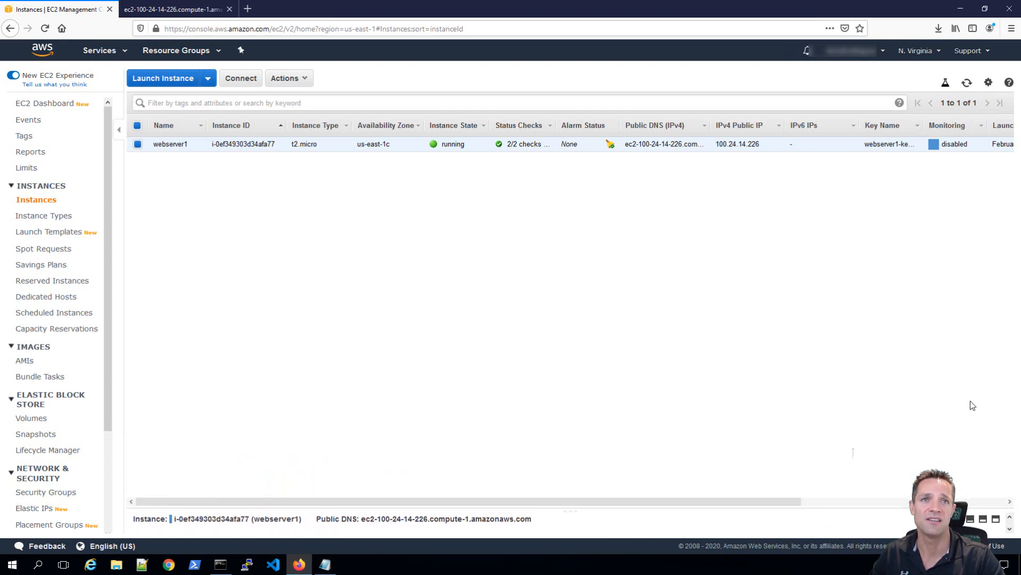
left_click(984, 519)
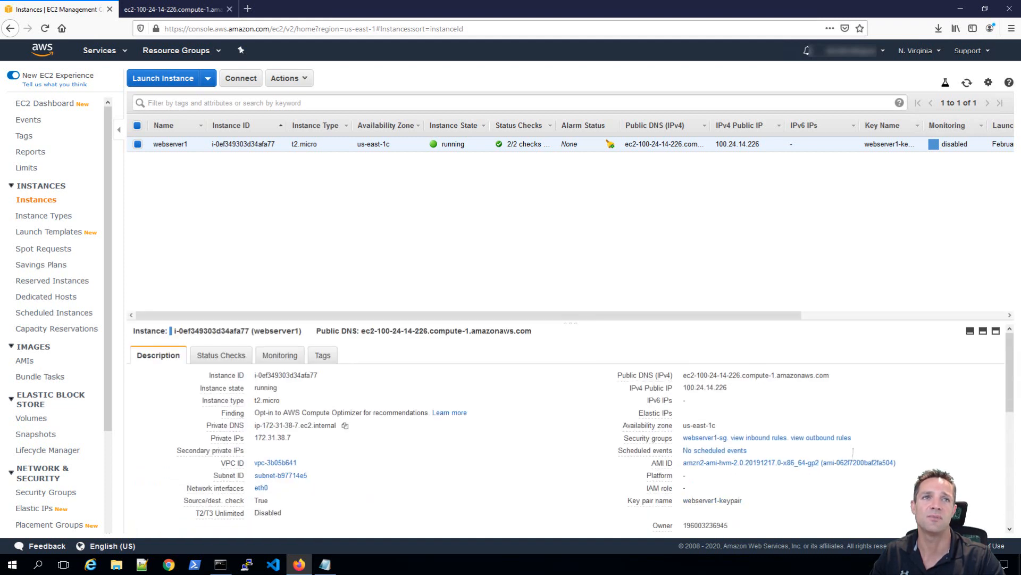
left_click(996, 331)
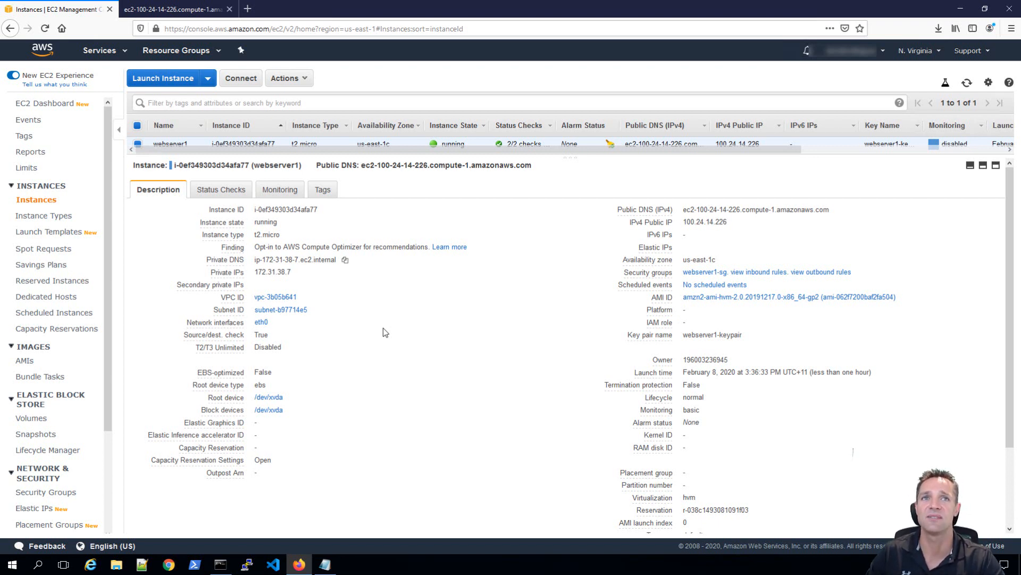
left_click(207, 192)
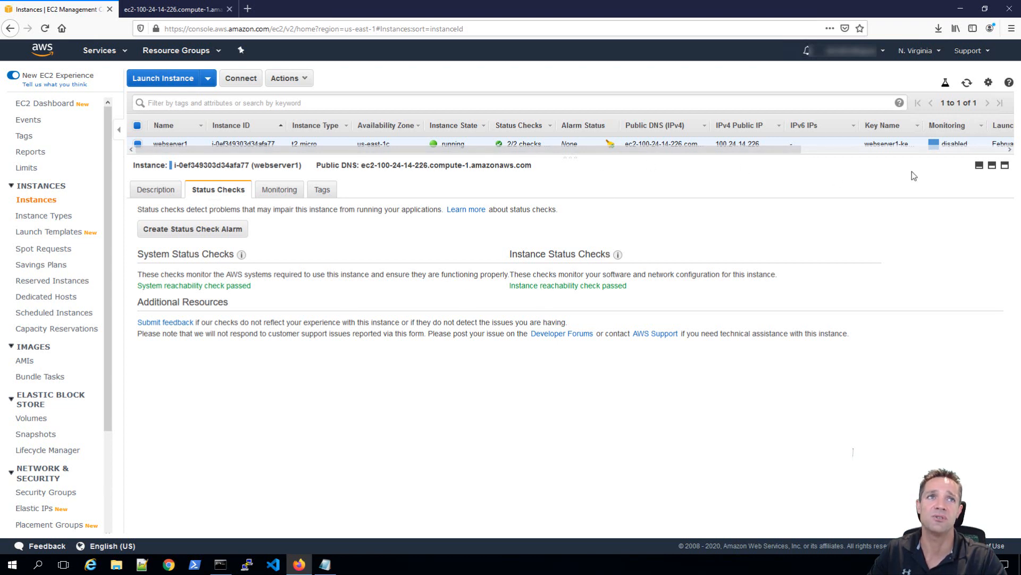
left_click(992, 166)
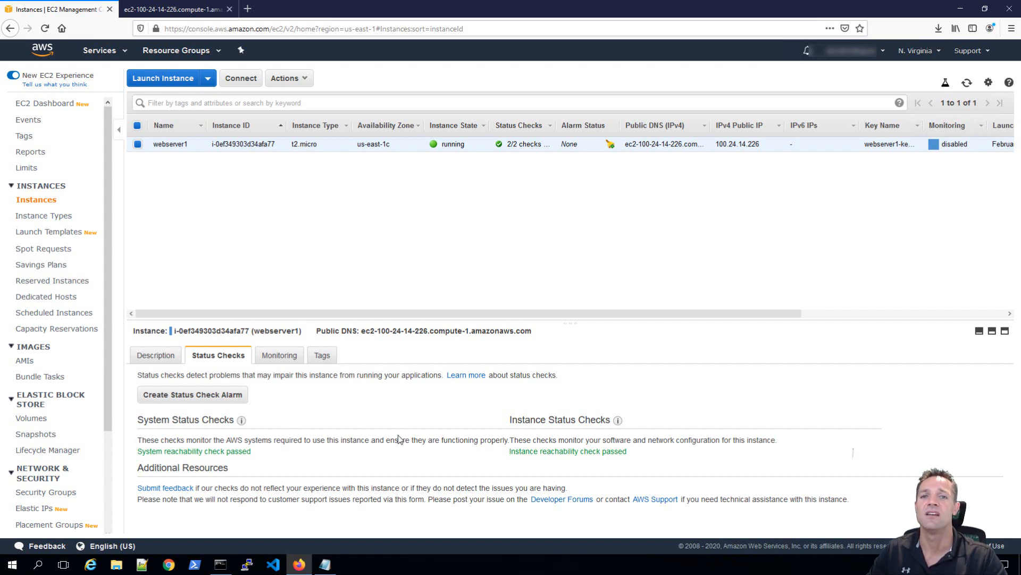
left_click(285, 358)
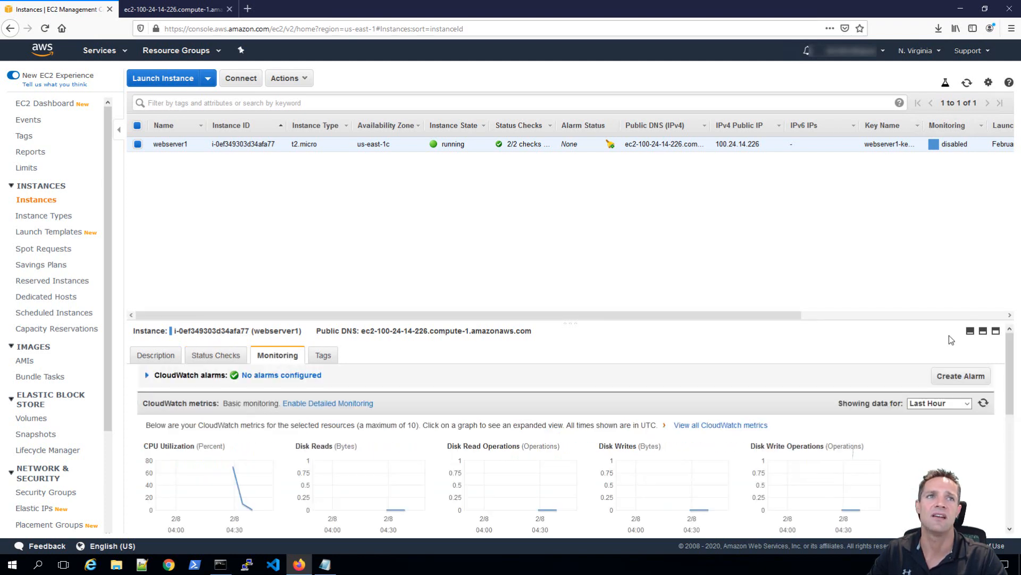
left_click(996, 331)
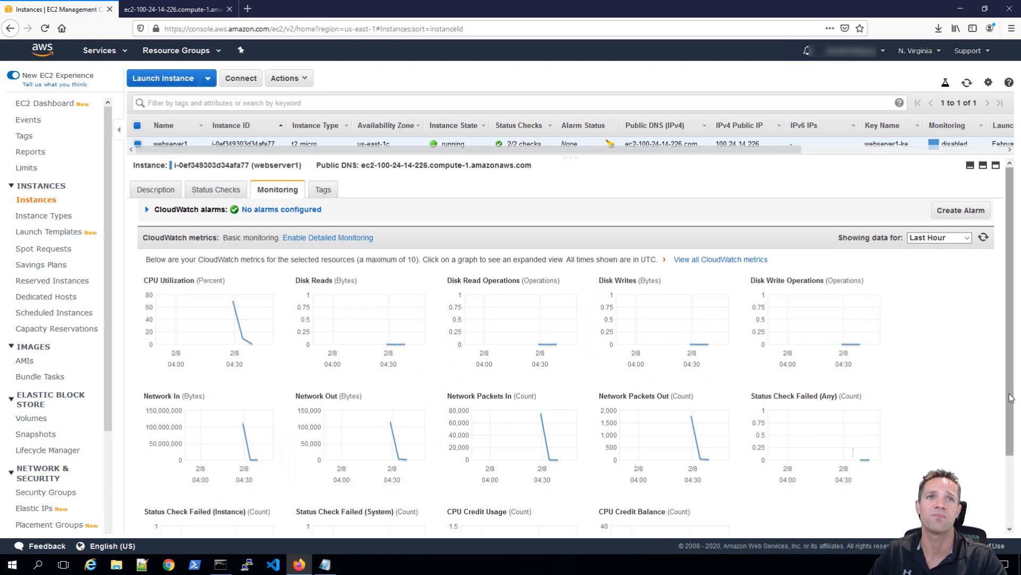
left_click_drag(1012, 394, 1006, 354)
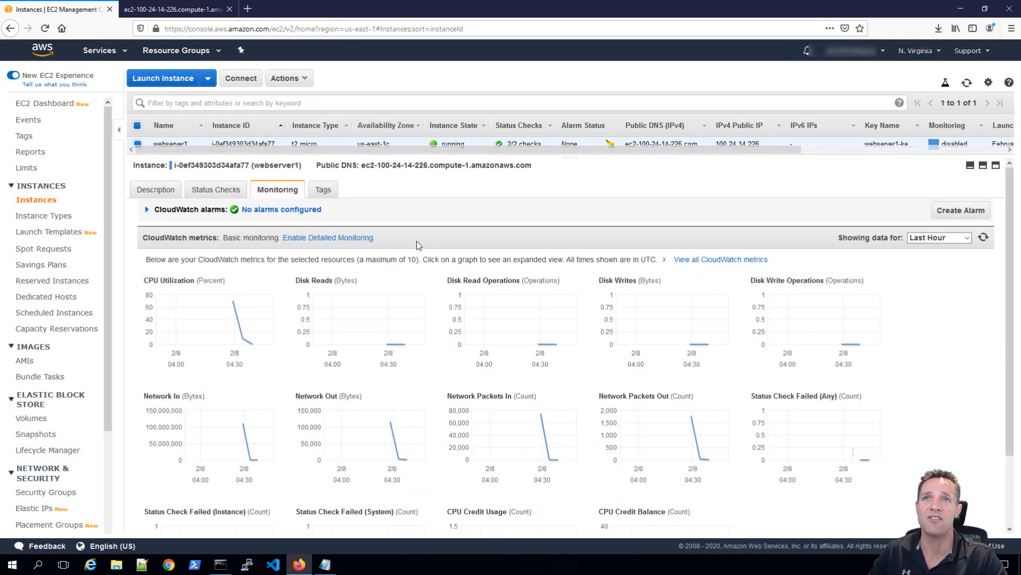
left_click(341, 244)
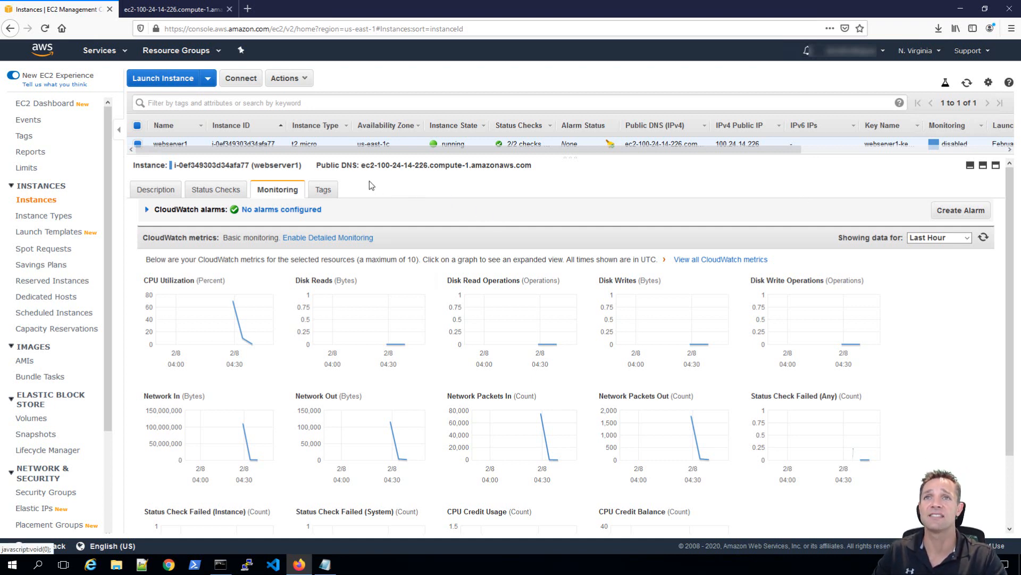
Show webserver1's Tags tab, listing its single Name tag valued webserver1.
left_click(323, 189)
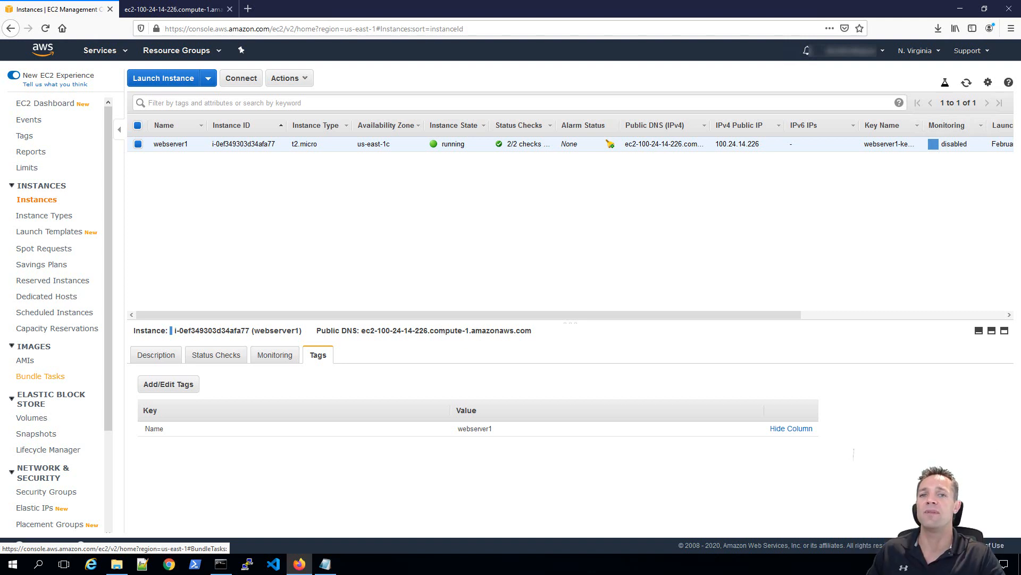
Download the 64-bit puttygen.exe from the PuTTY release page in a new tab and run it.
left_click(248, 9)
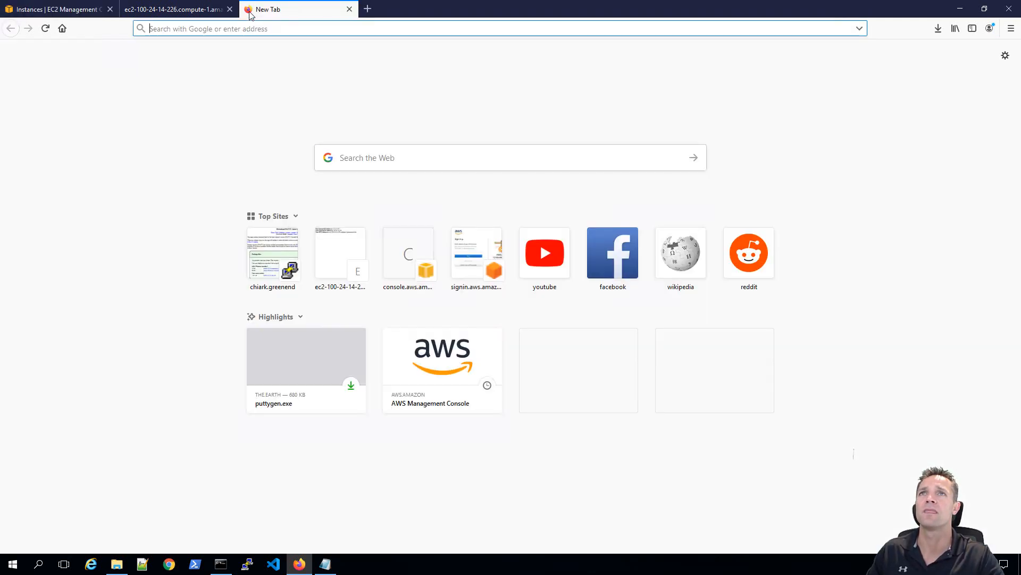
left_click(272, 253)
scroll(557, 387, "down", 4)
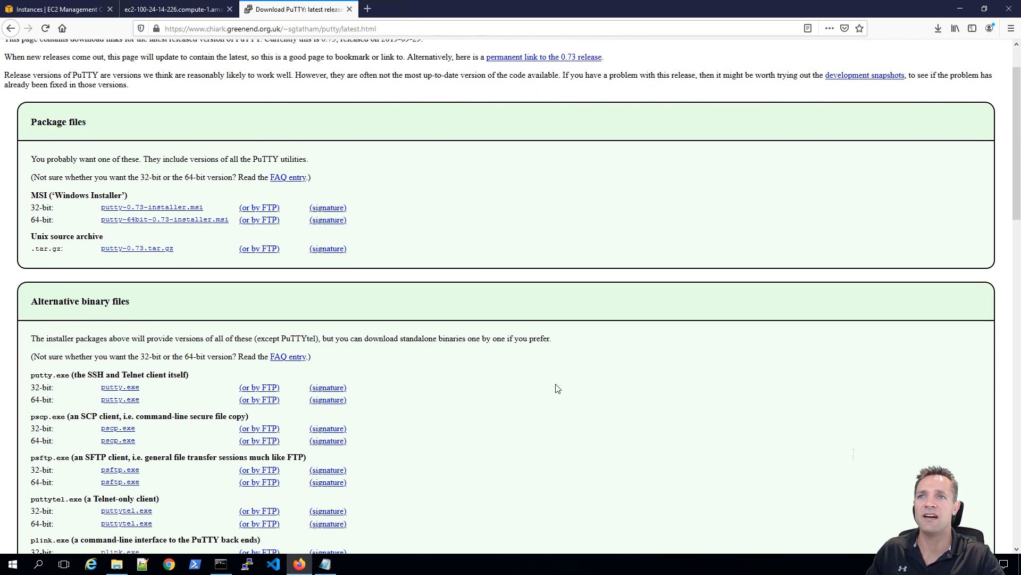
scroll(557, 387, "down", 1)
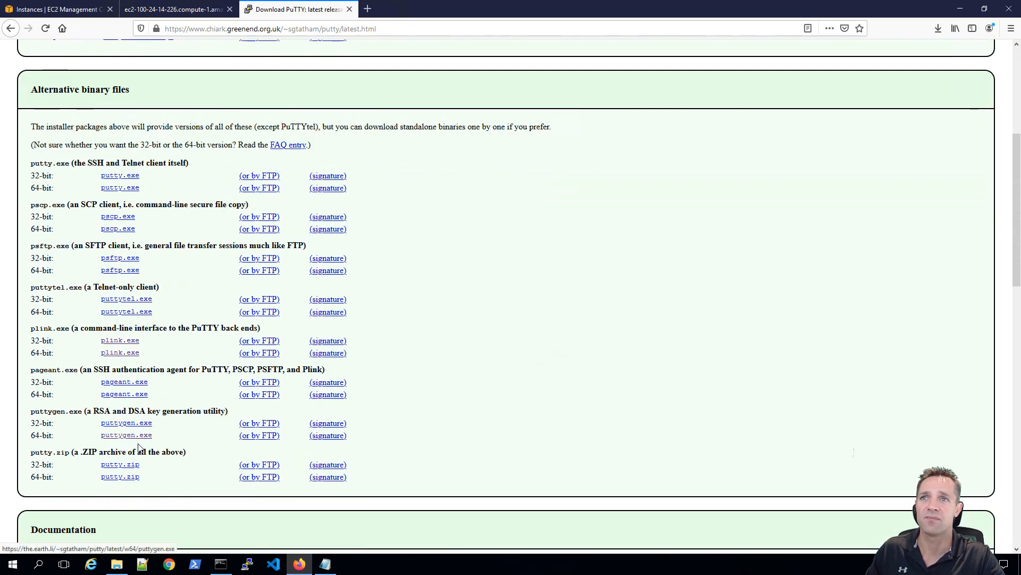
left_click(143, 425)
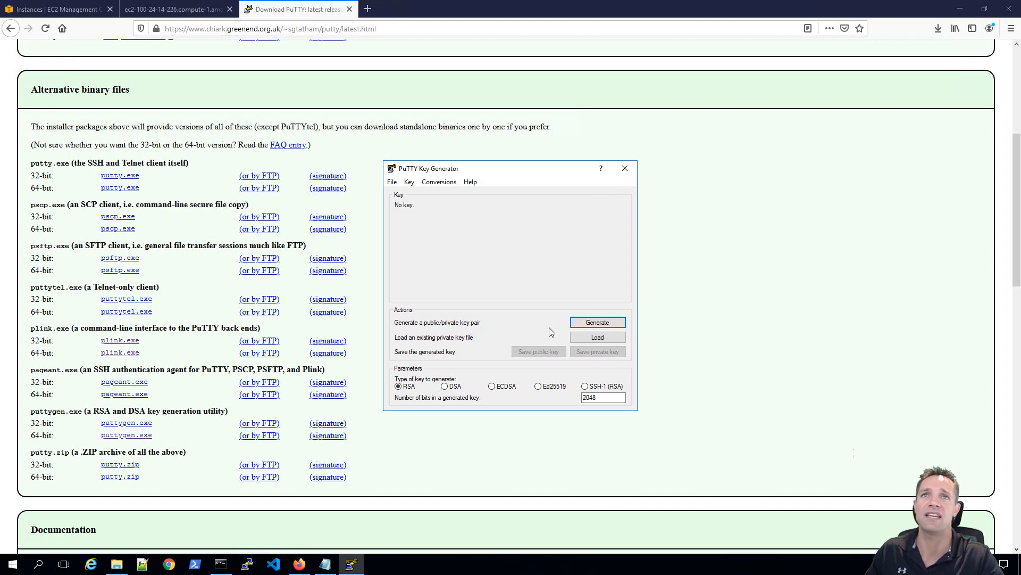
Import the webserver1-keypair.pem key into PuTTYgen.
left_click(594, 337)
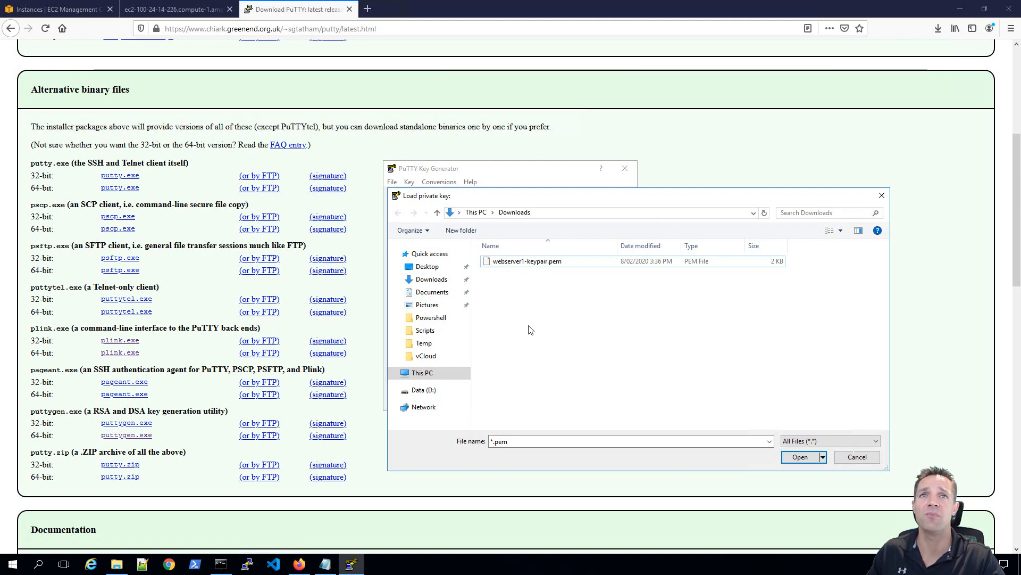
left_click(520, 265)
left_click(803, 460)
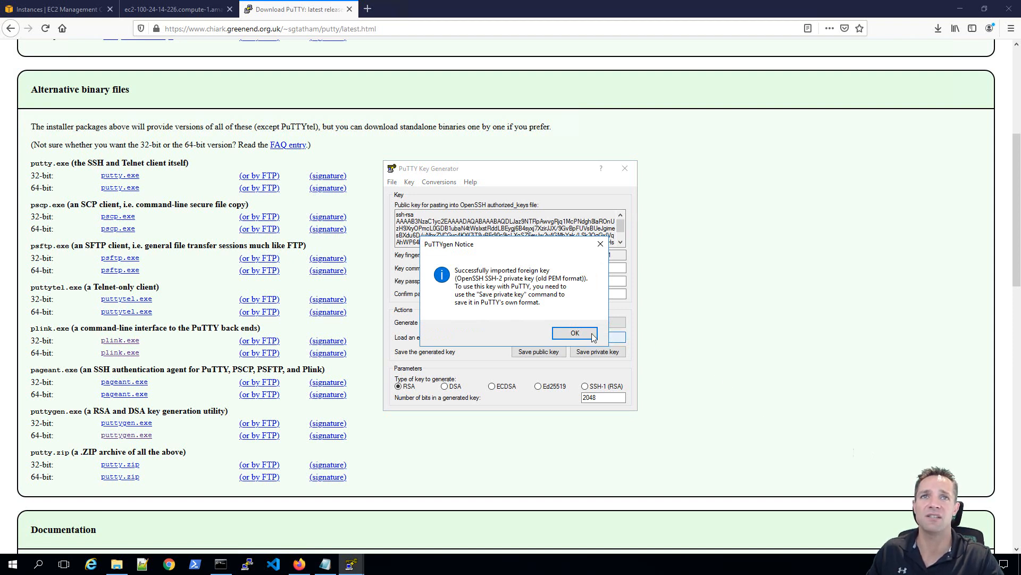
left_click(574, 333)
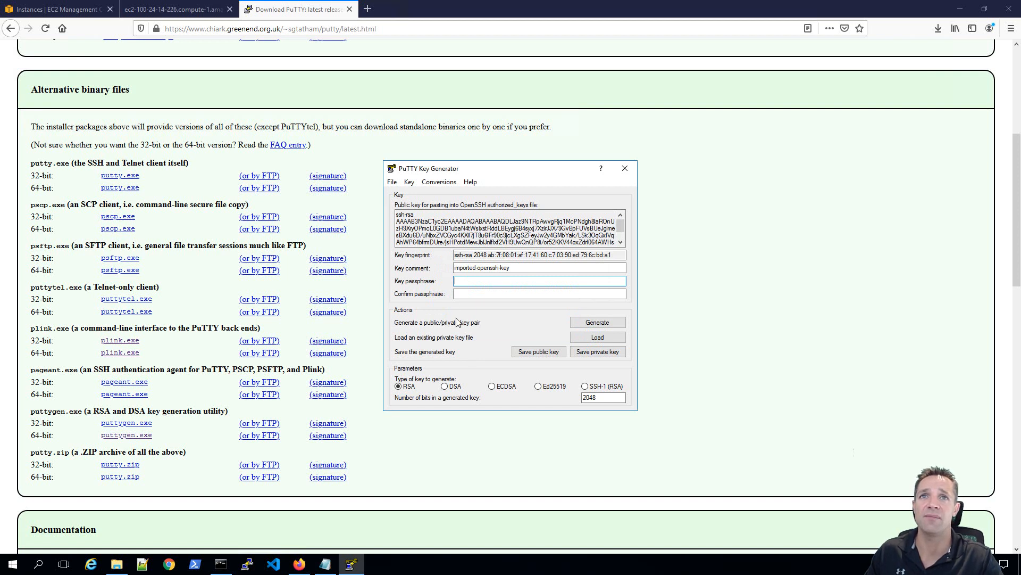
Protect the key with a confirmed passphrase and save it as private key webserver1-priv.
type("testpassword")
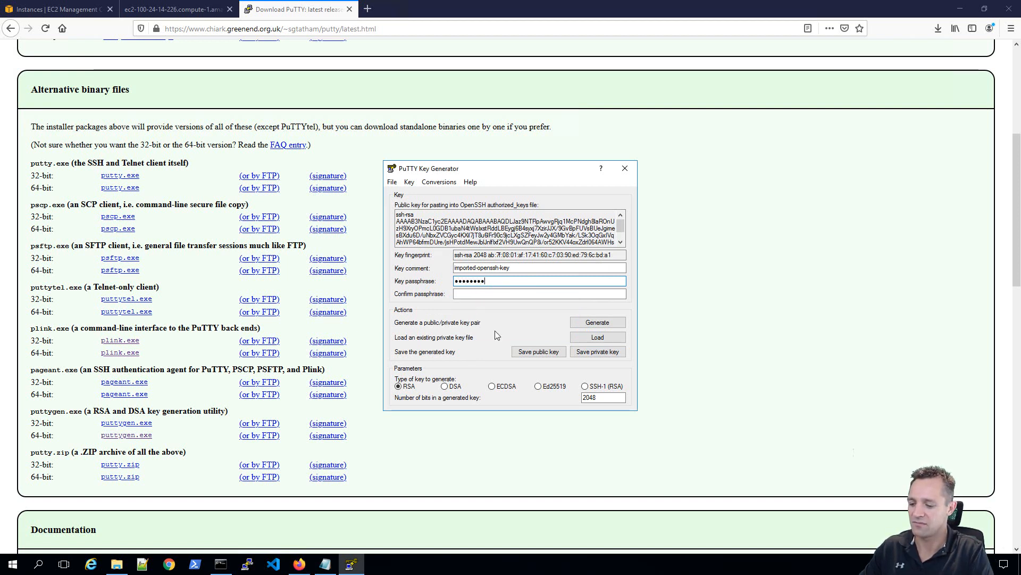
key("Tab")
type("testpassword")
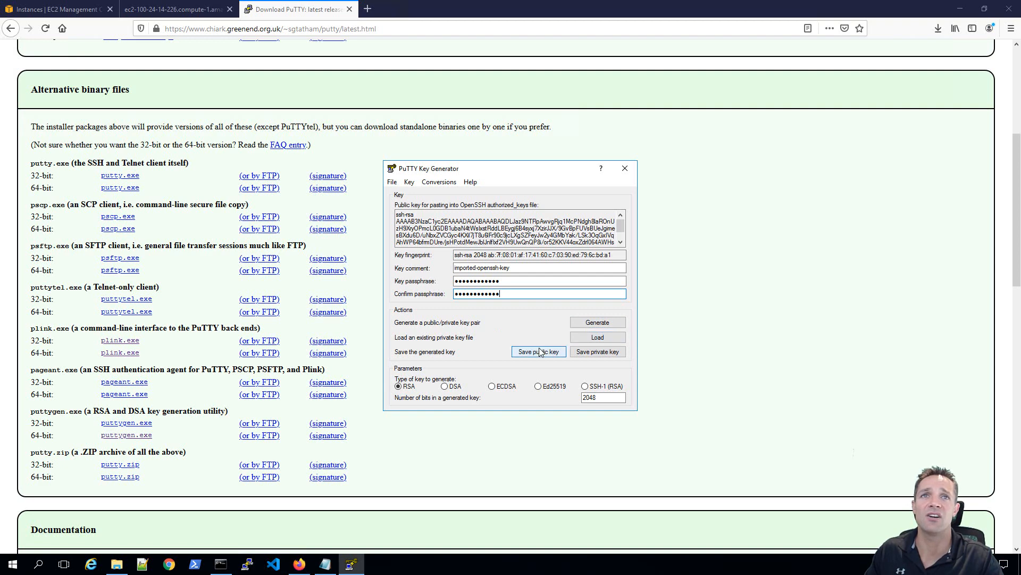
left_click(613, 355)
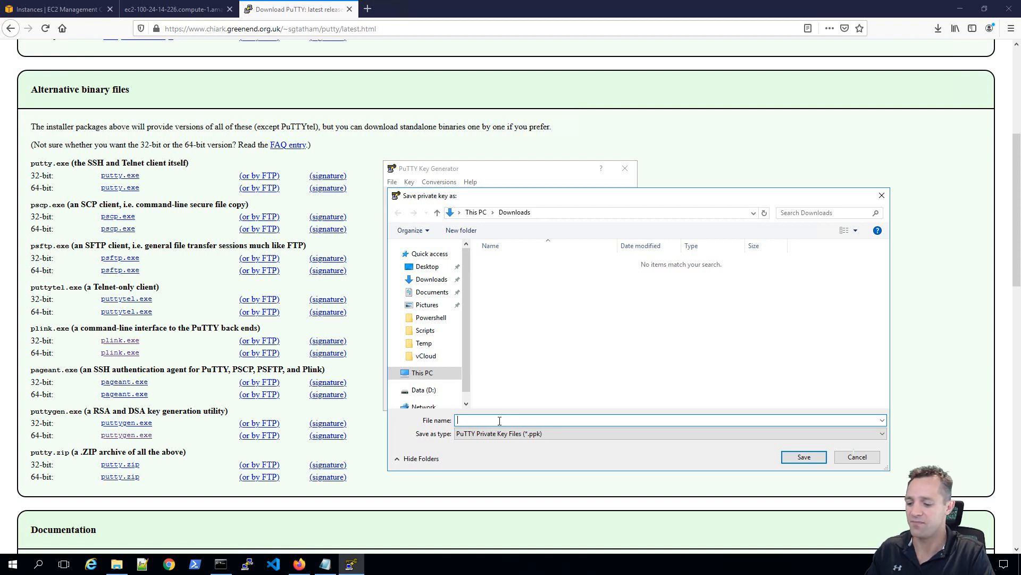
type("webserver1-")
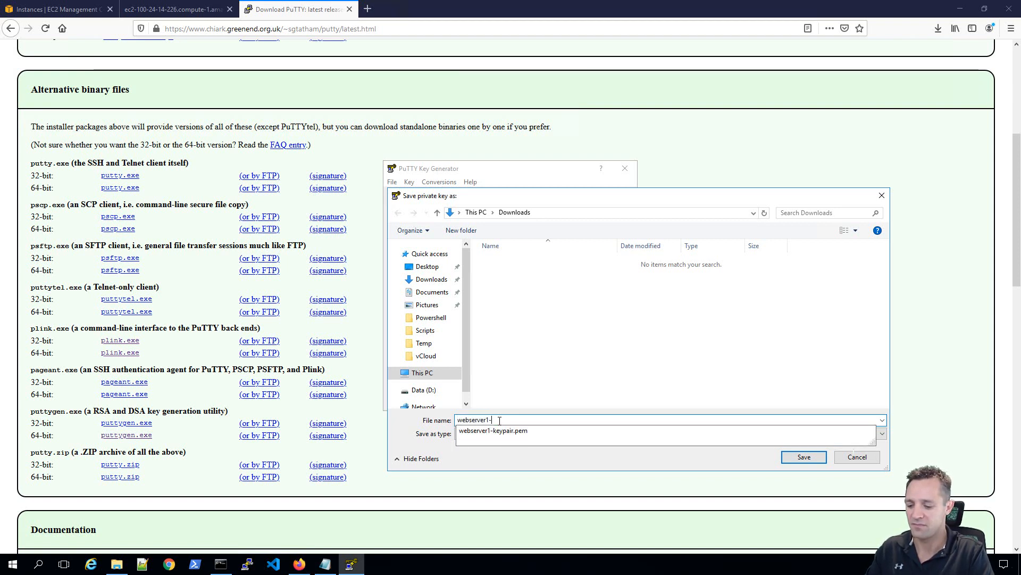
type("pri")
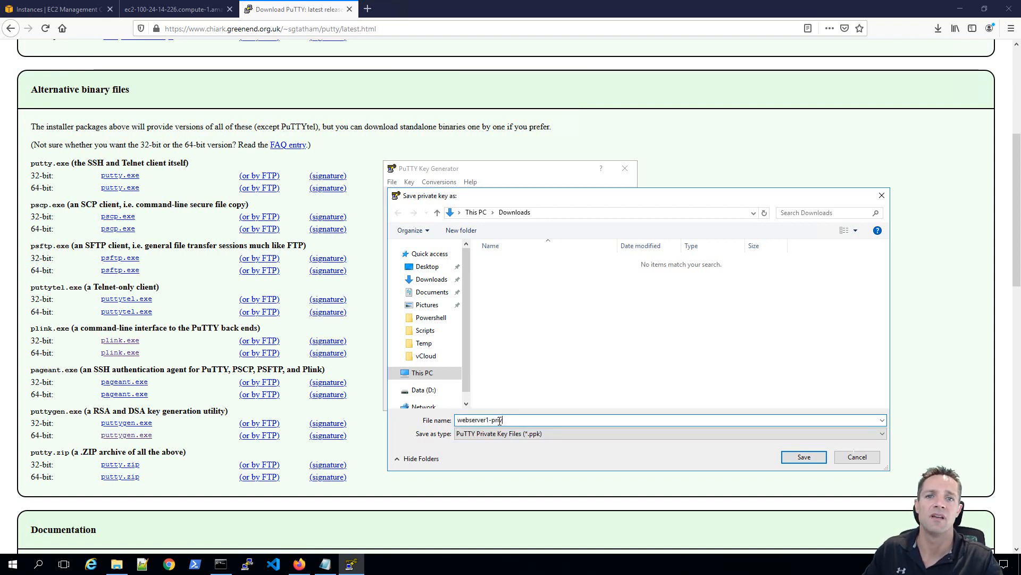
type("v")
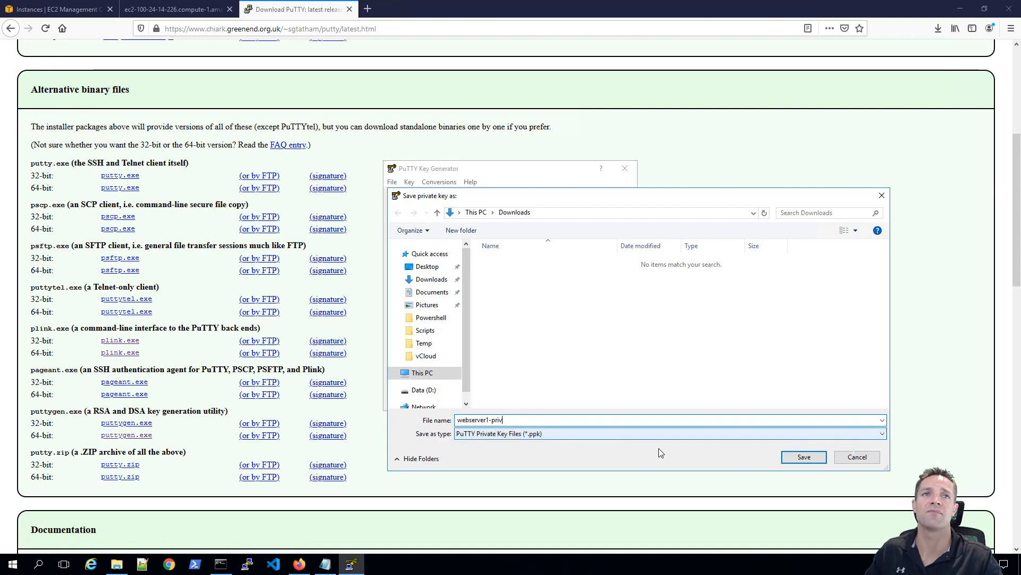
left_click(803, 457)
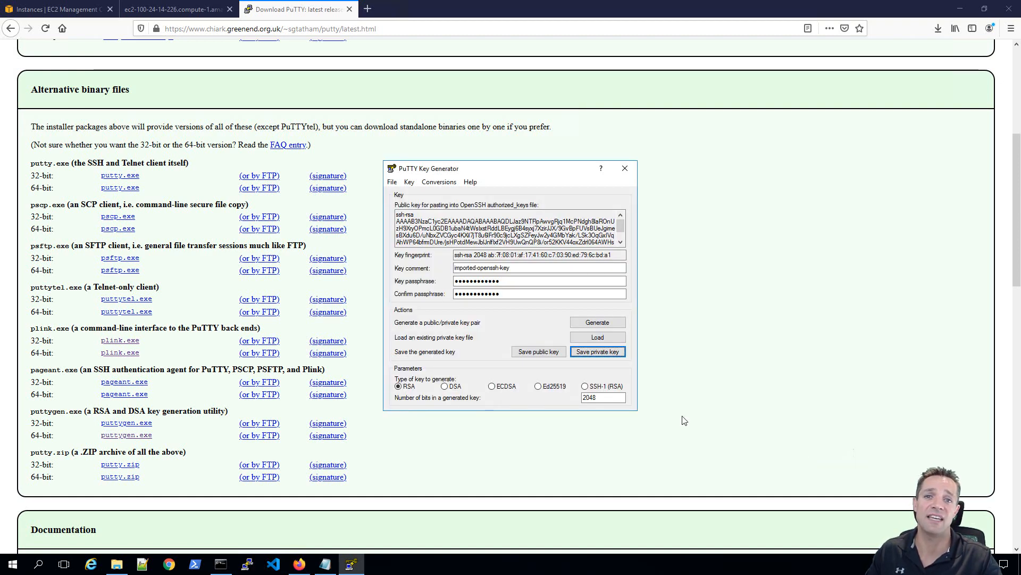
Close PuTTYgen, launch PuTTY, and copy webserver1's public DNS name from its EC2 Description details.
left_click(626, 168)
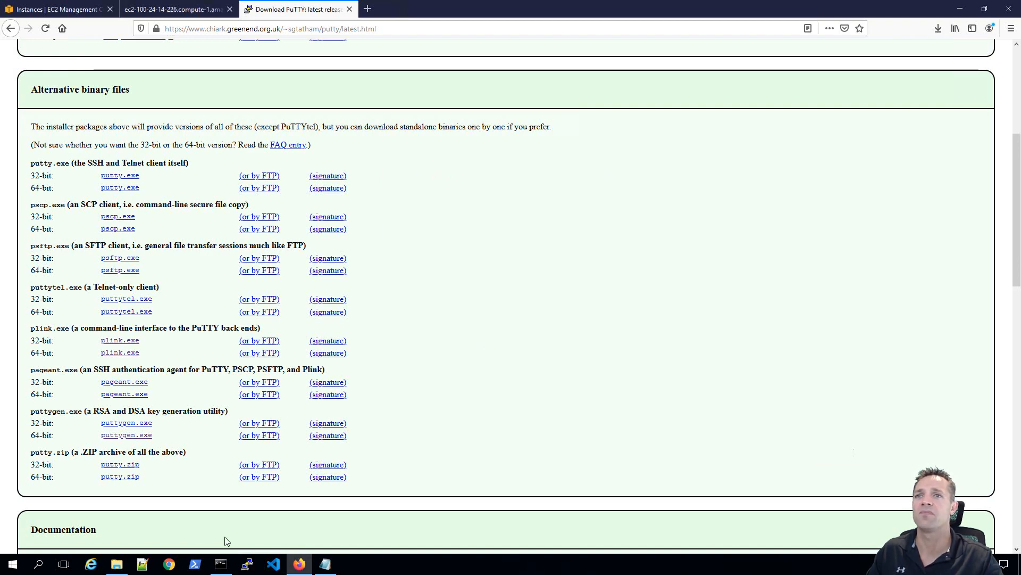
left_click(247, 564)
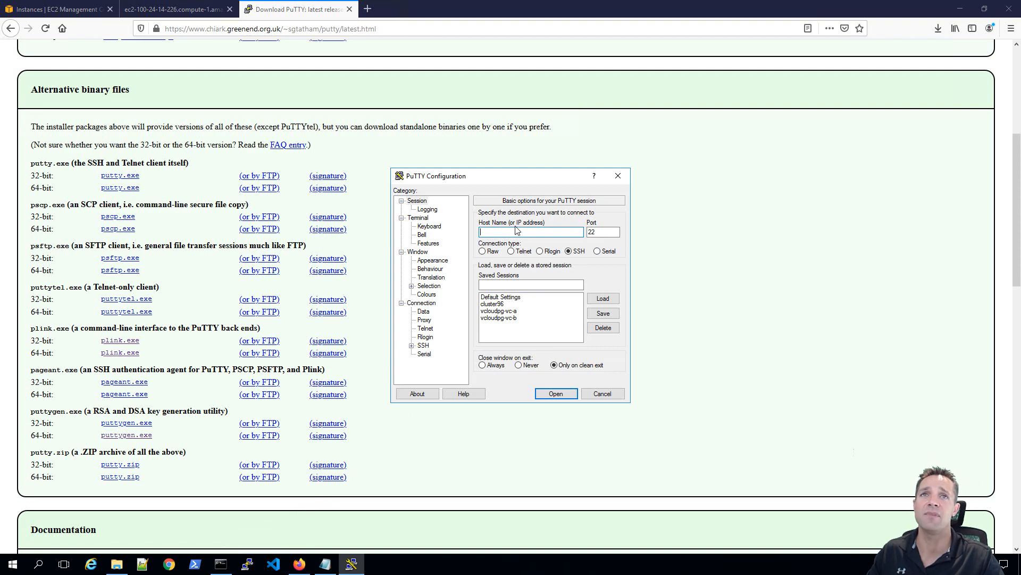
left_click(55, 10)
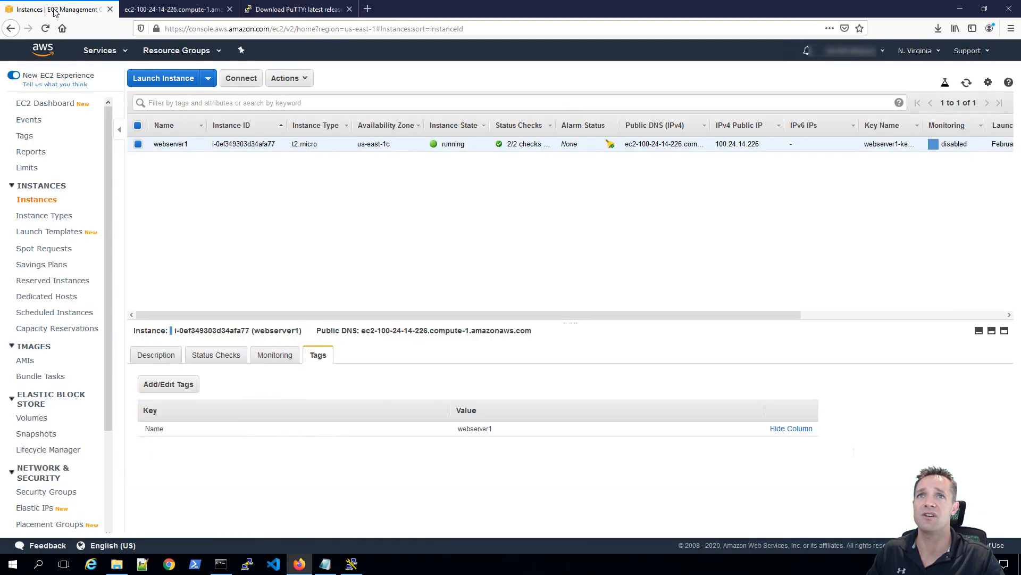
left_click(155, 360)
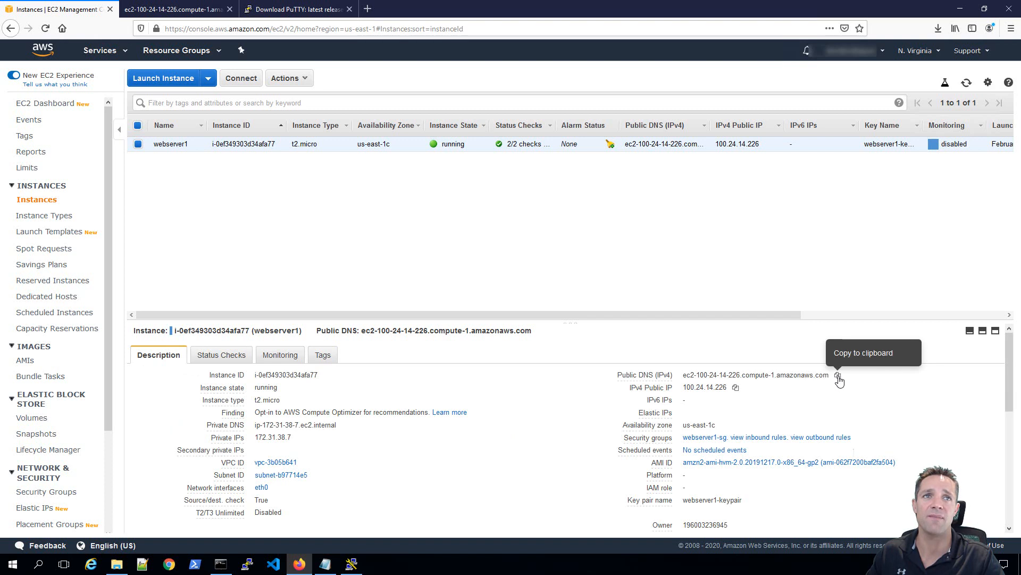
left_click(838, 376)
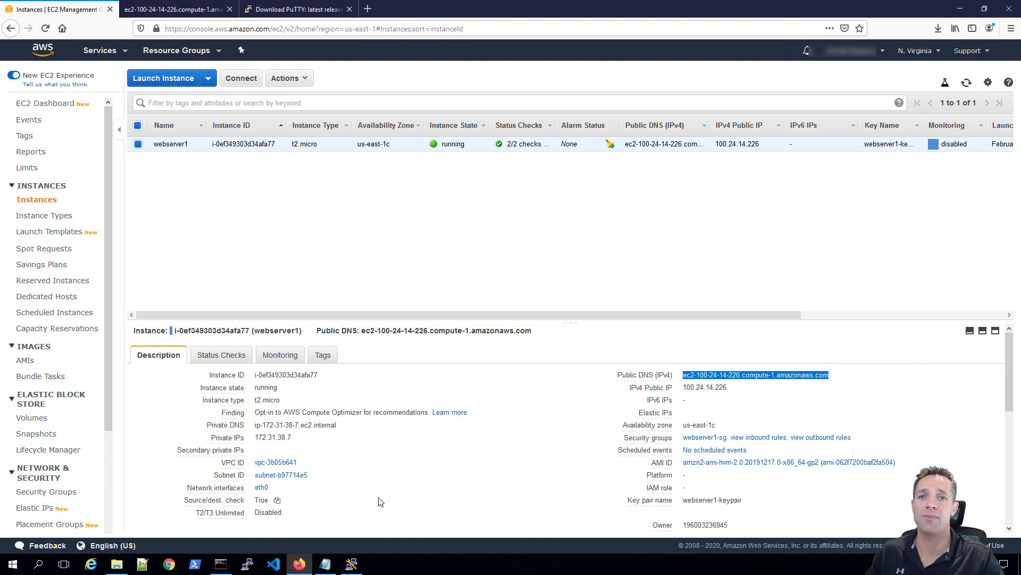
left_click(351, 564)
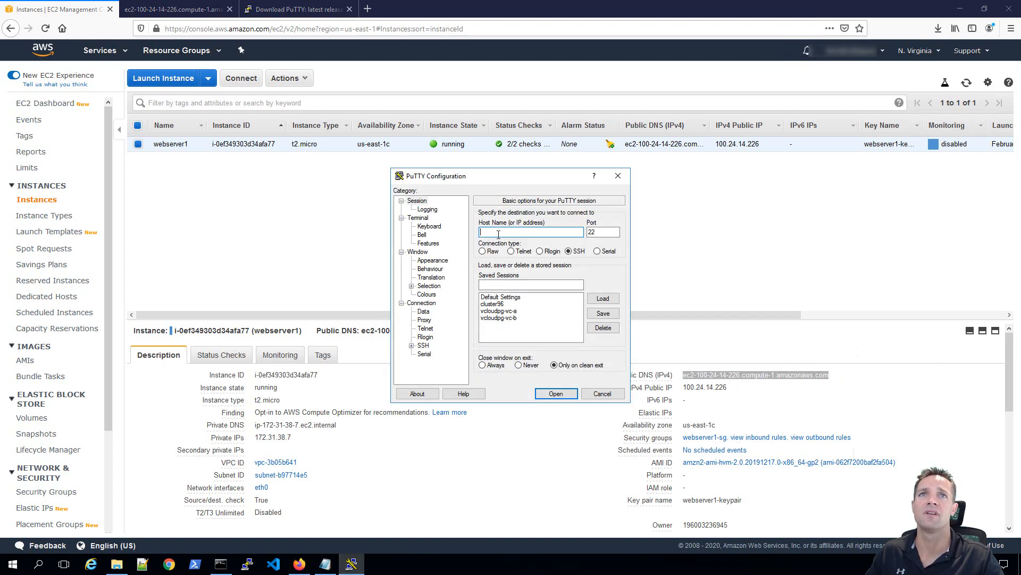
Paste webserver1's public DNS as the host and save the session as 'webserver1'.
key("ctrl+v")
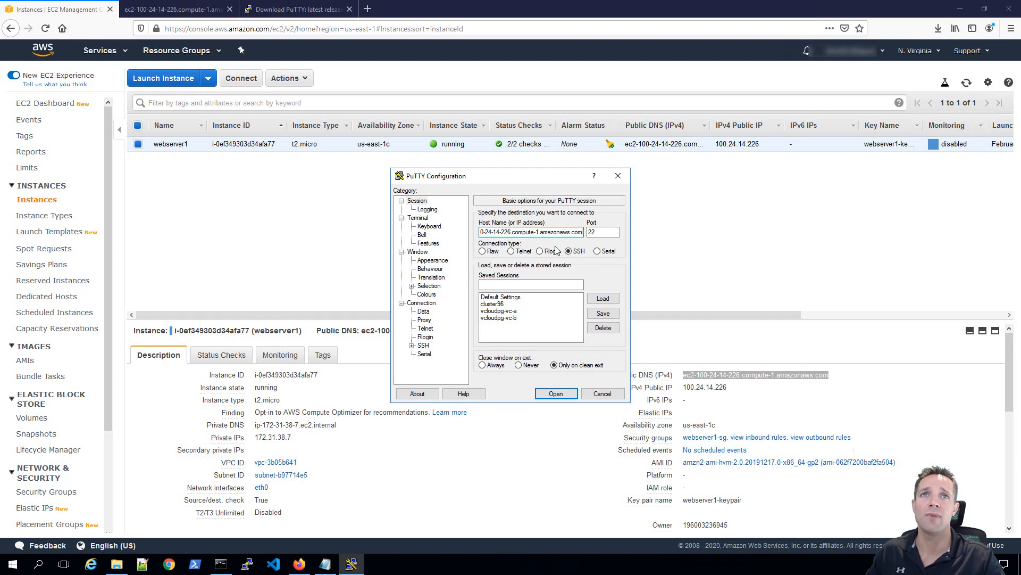
left_click(511, 287)
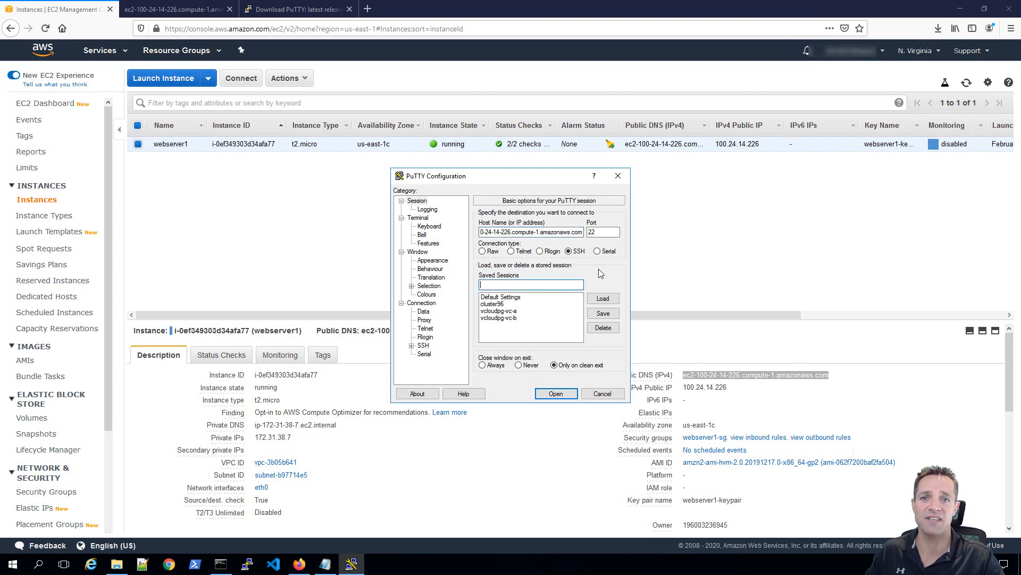
type("we")
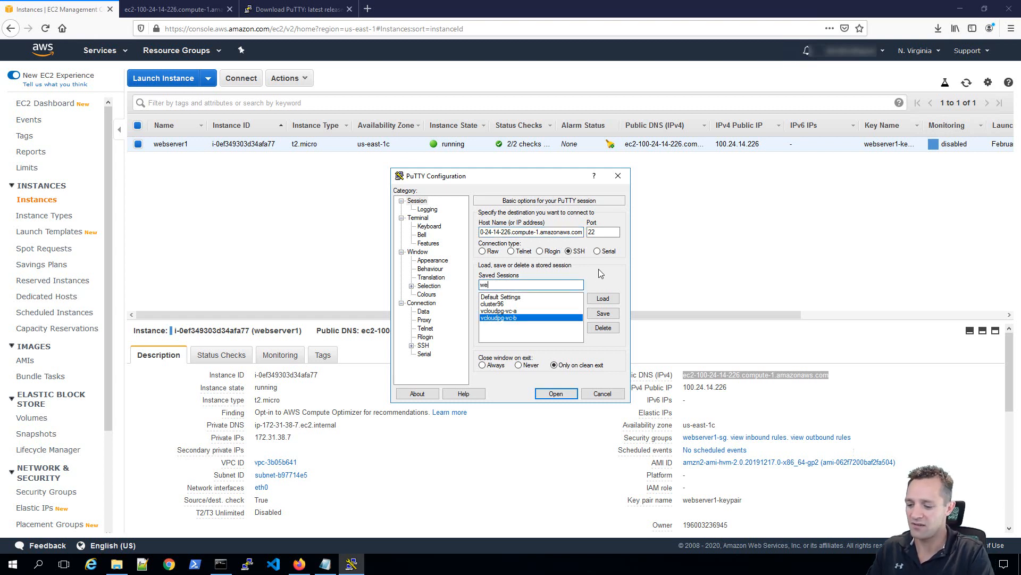
type("bserver1")
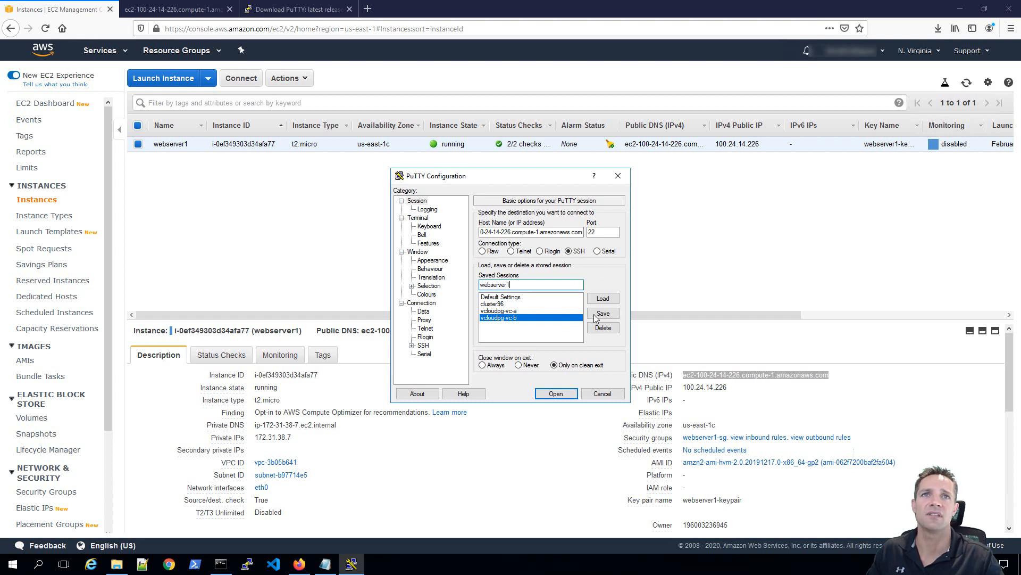
left_click(603, 314)
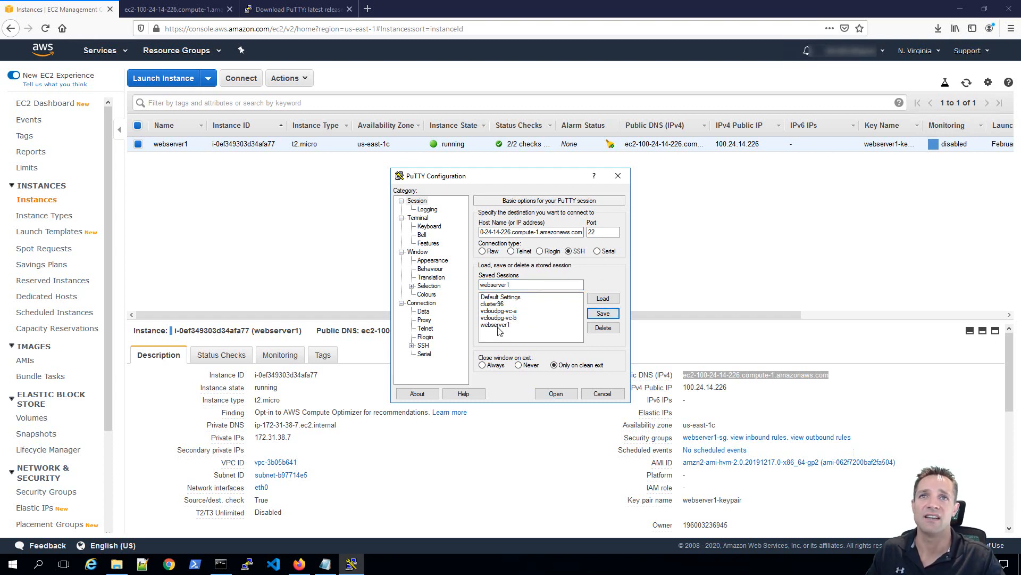
left_click(418, 346)
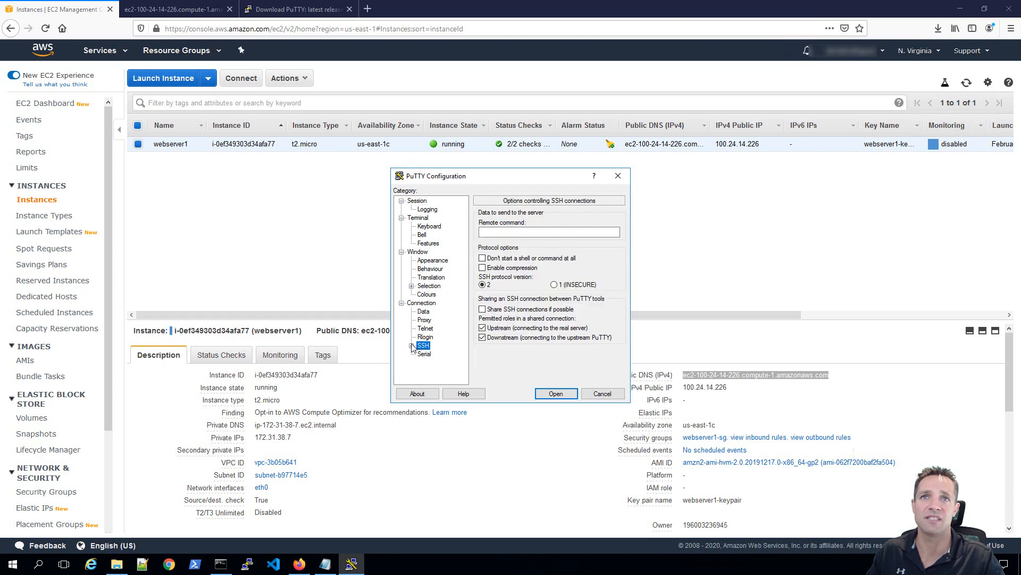
Set webserver1-priv.ppk as the private key for SSH authentication.
left_click(411, 346)
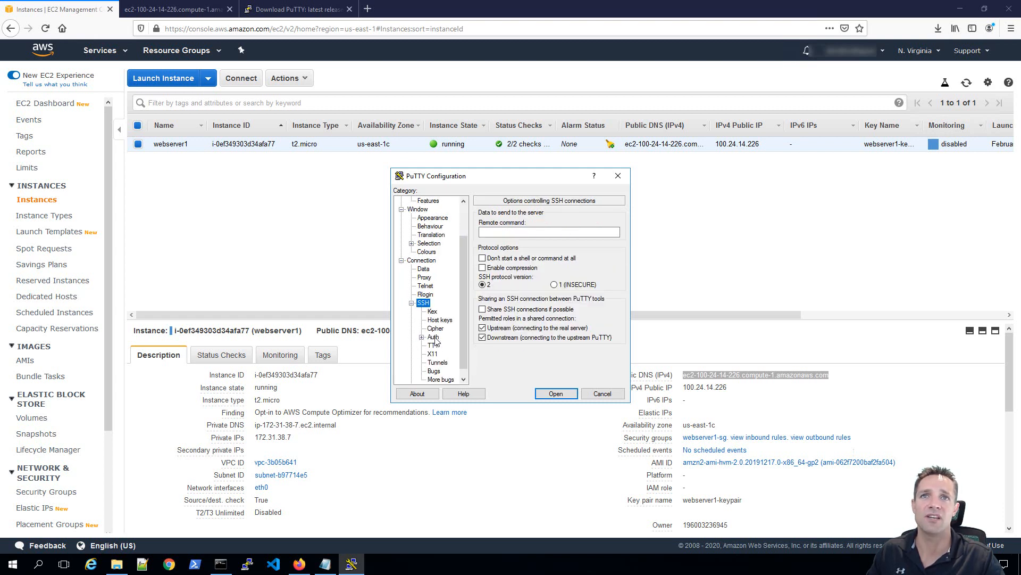
left_click(434, 337)
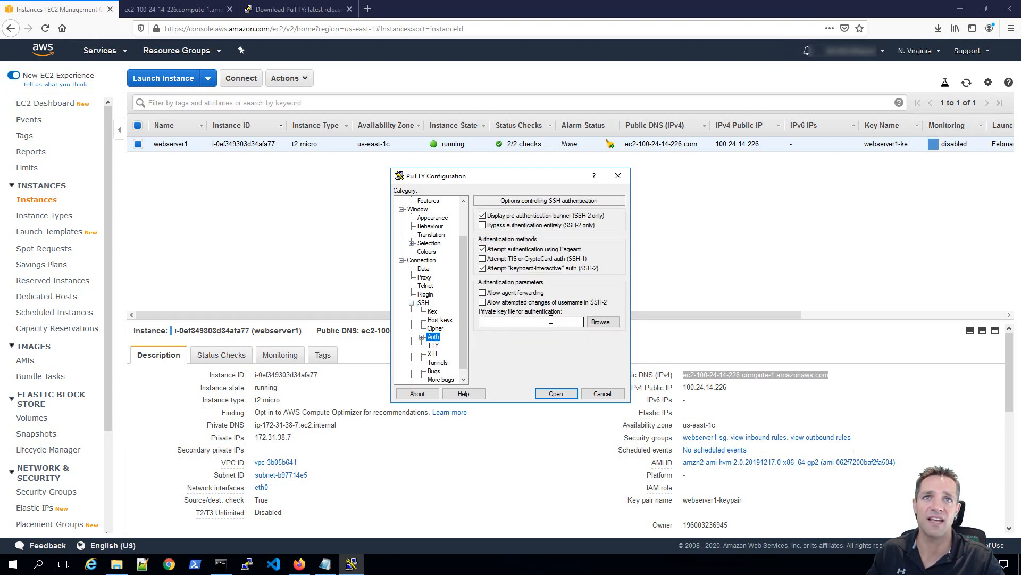
left_click(601, 324)
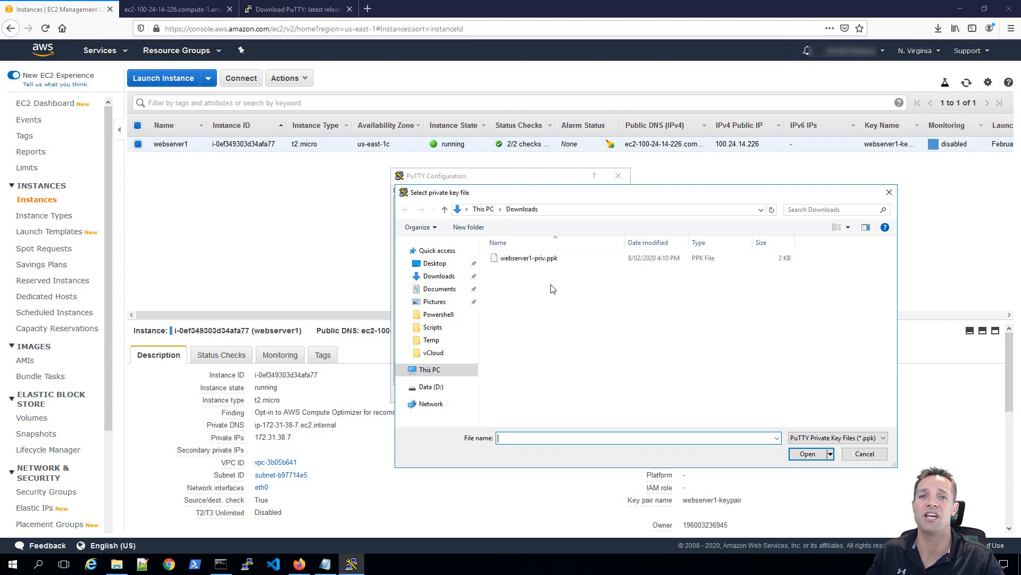
left_click(514, 258)
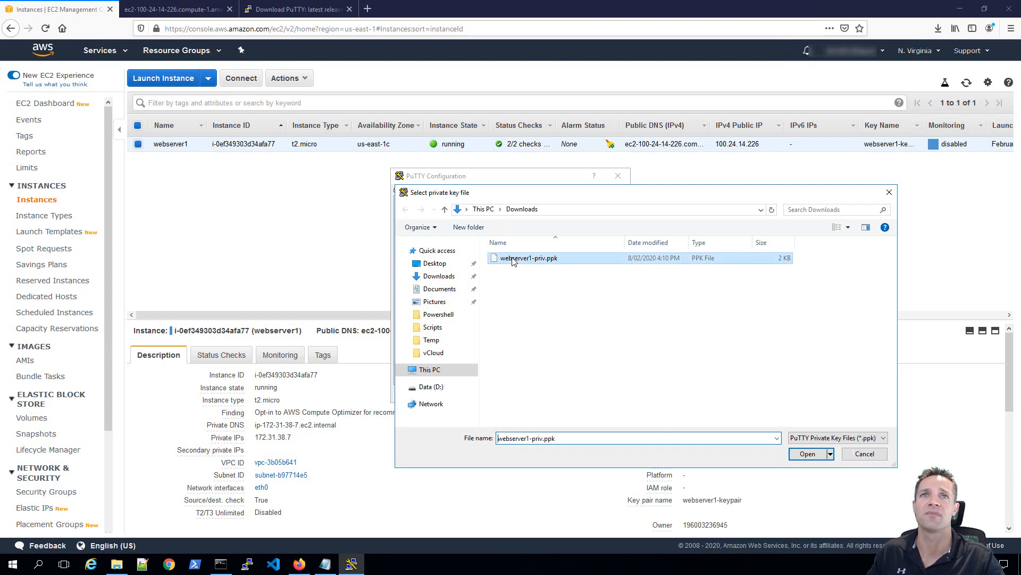
left_click(806, 454)
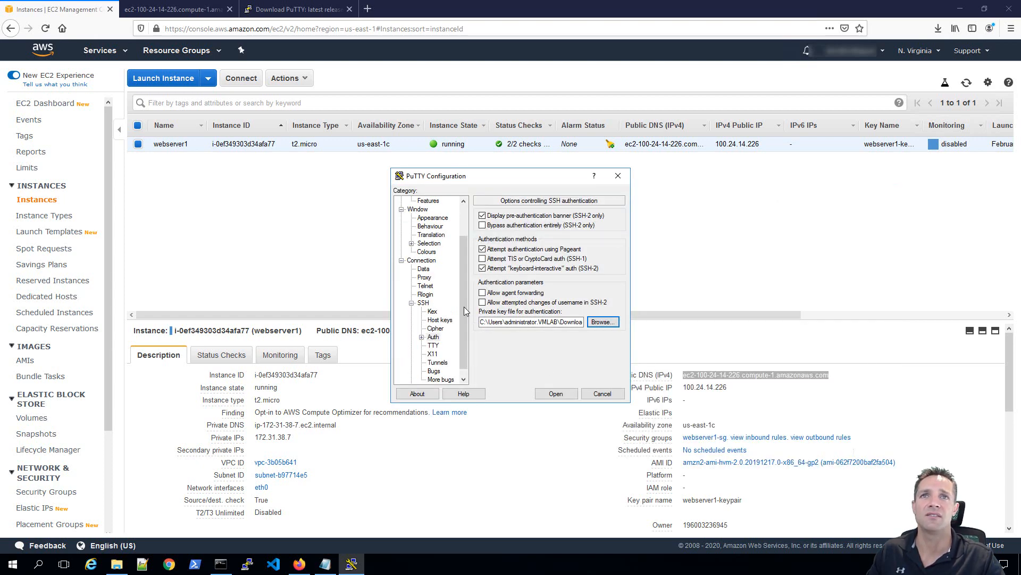
Re-save the webserver1 session with the key and start the connection.
left_click_drag(465, 311, 465, 277)
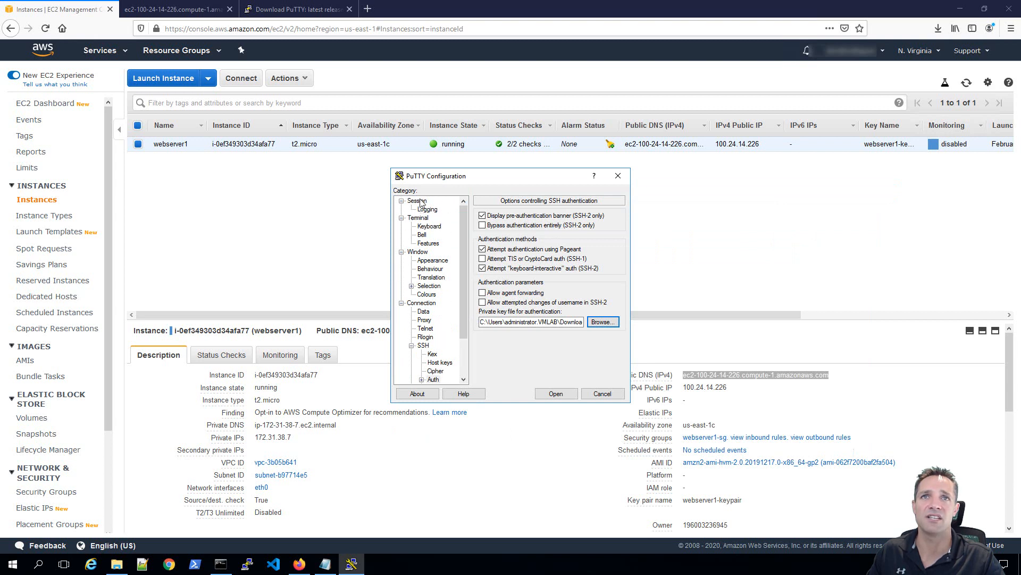
left_click(418, 201)
left_click(500, 325)
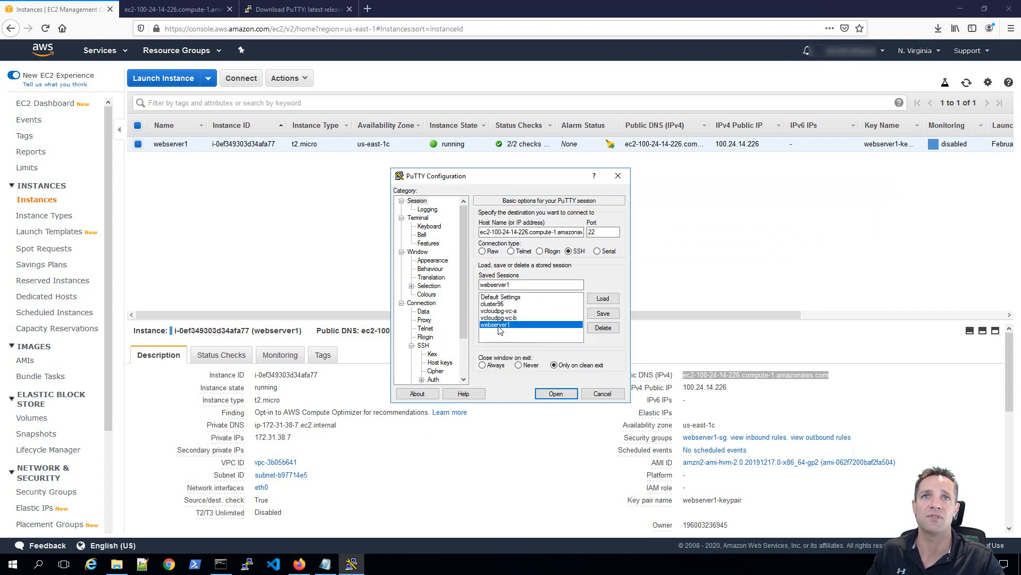
left_click(603, 315)
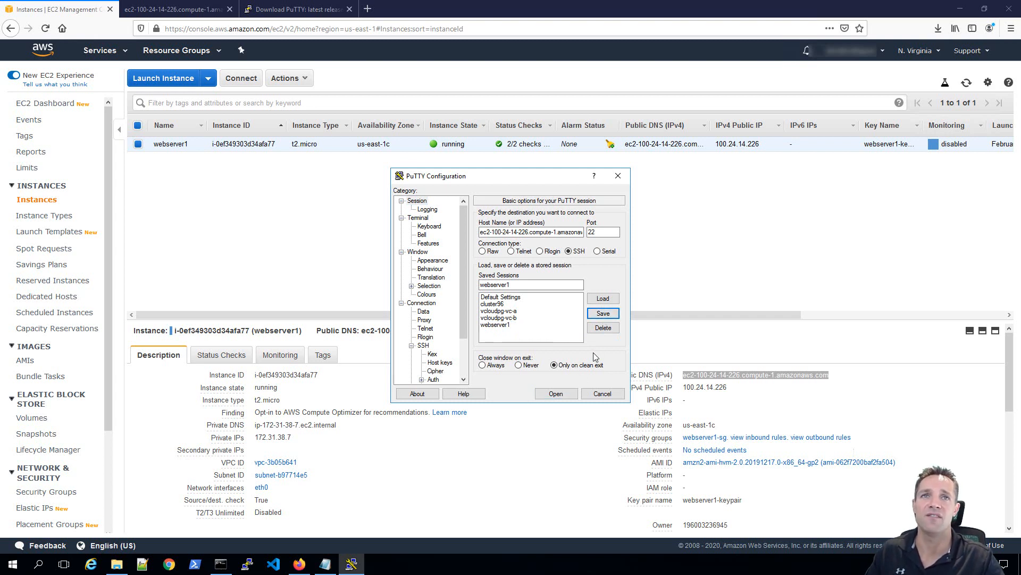
left_click(556, 394)
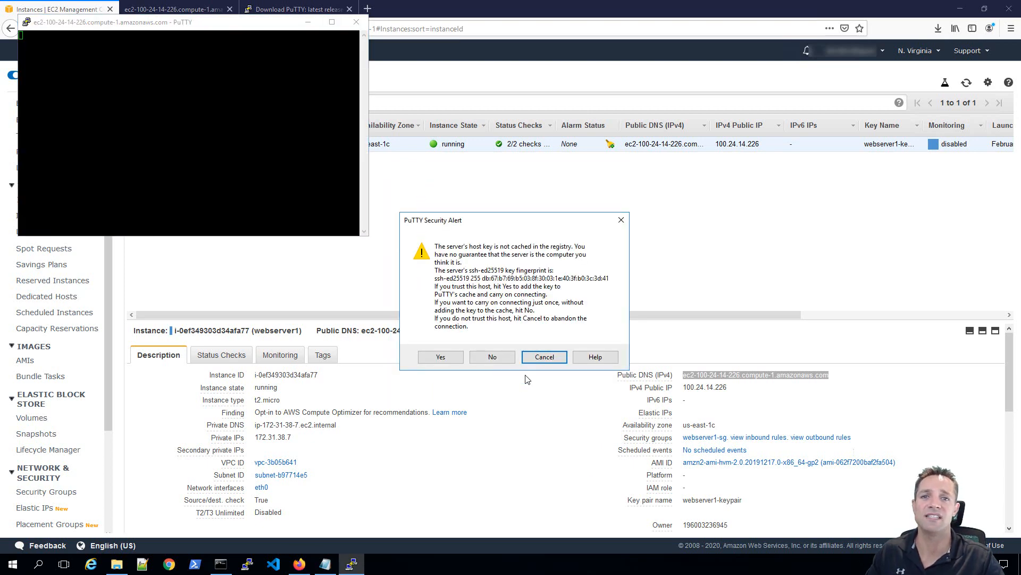
Accept the server's host key, log in as ec2-user, and submit the key passphrase.
left_click(431, 356)
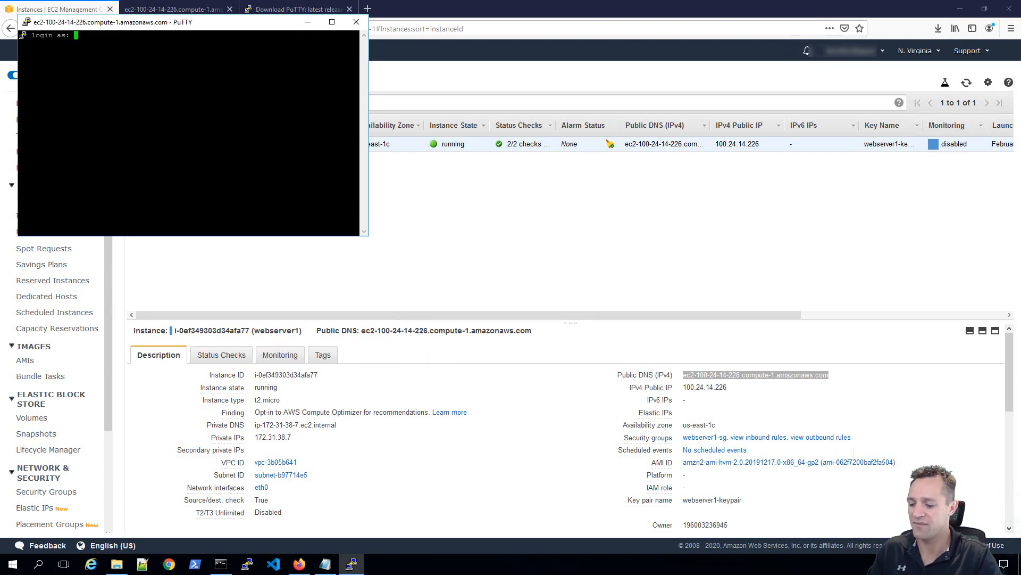
type("ec2-use")
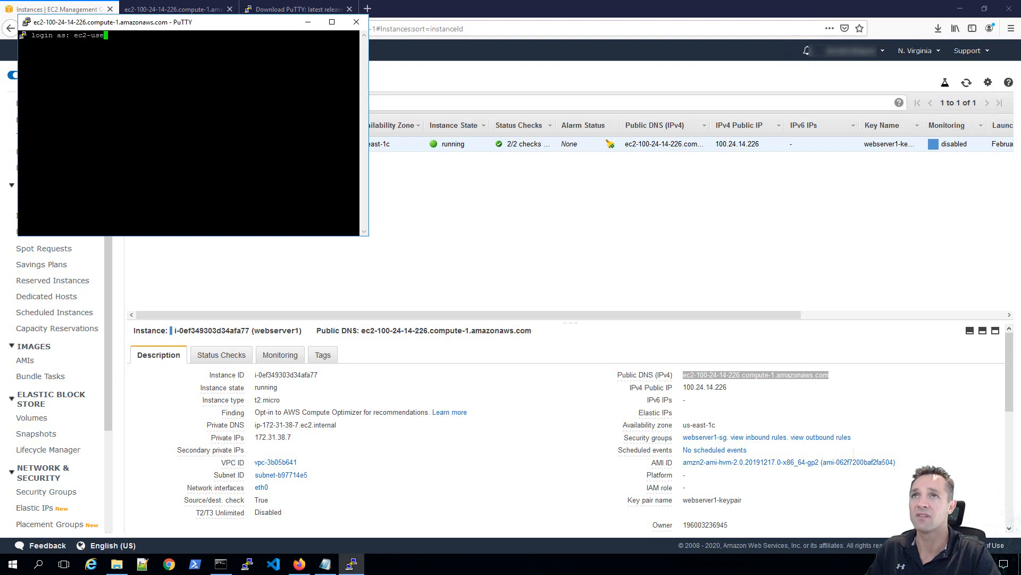
type("r")
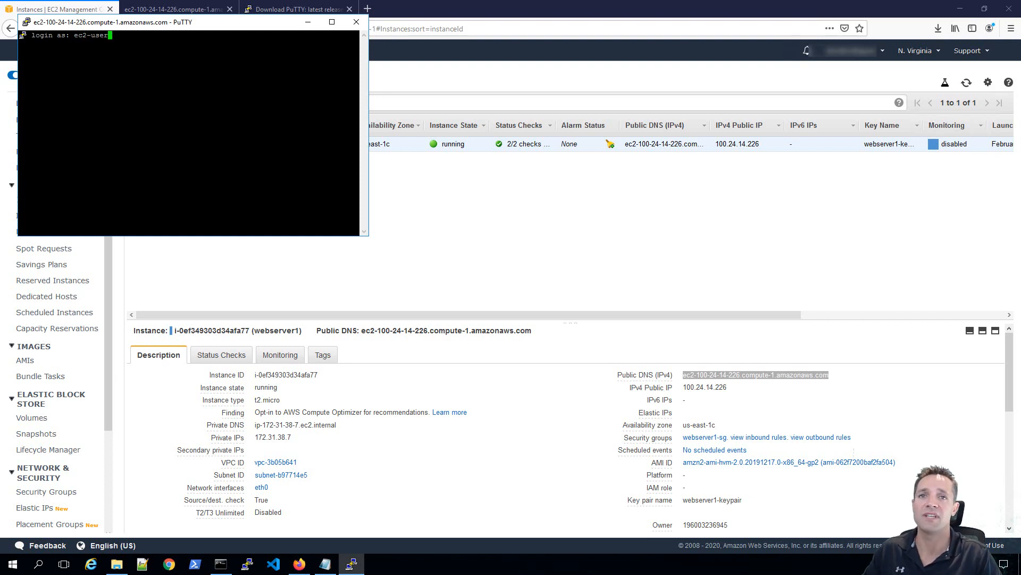
key("Return")
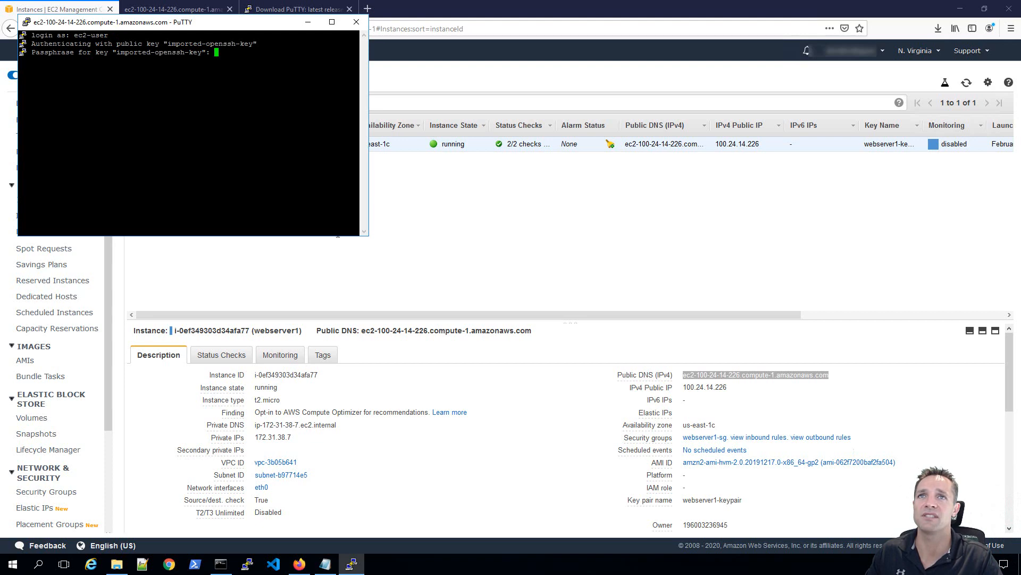
left_click_drag(368, 235, 744, 390)
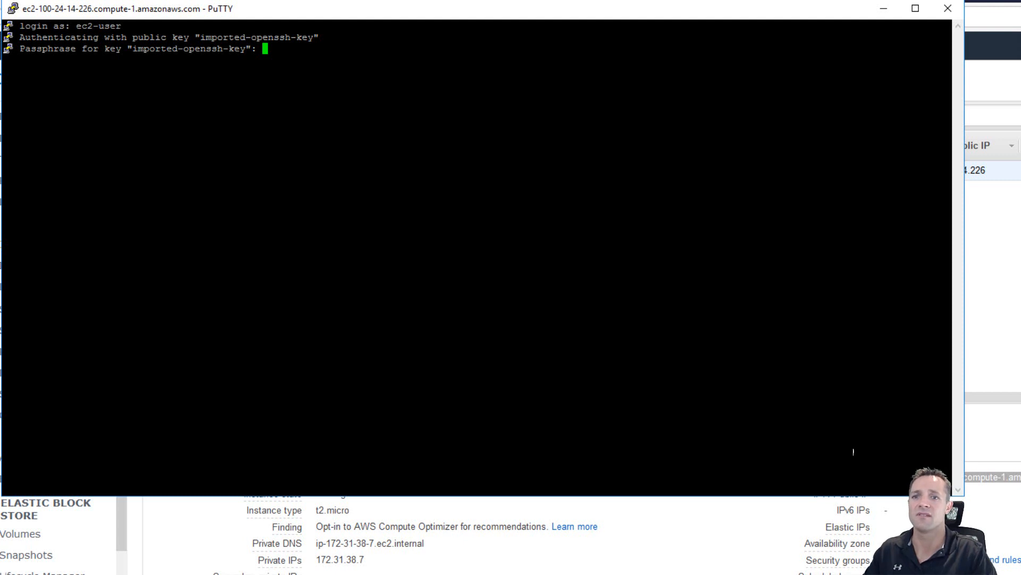
key("Return")
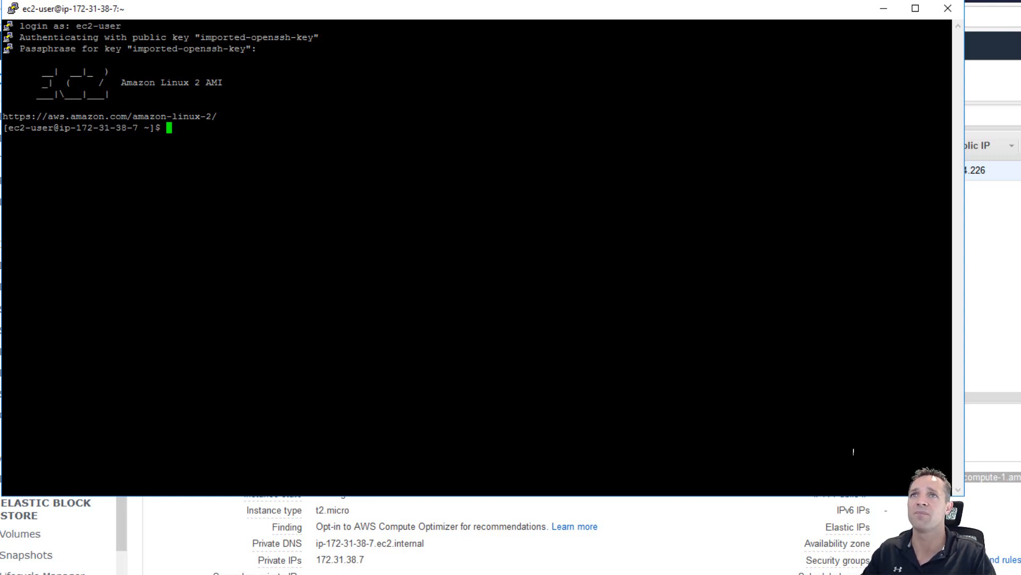
key("Return")
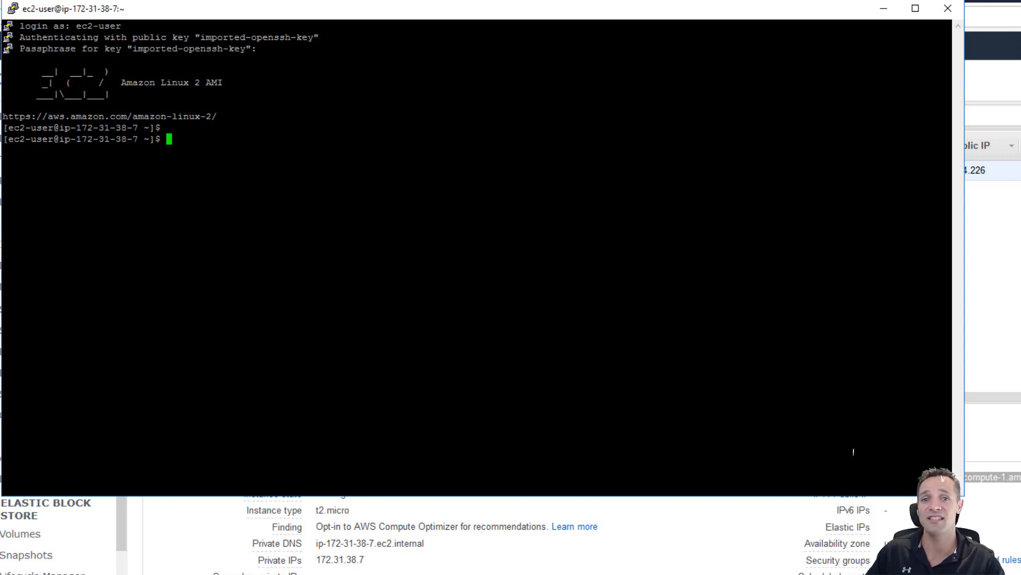